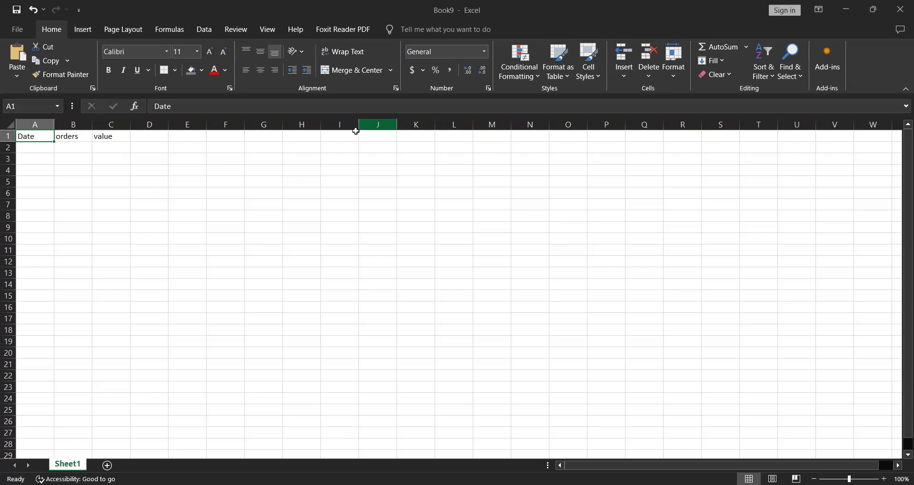
Look over the insertion commands and the page layout commands, including the paper size options
left_click(46, 145)
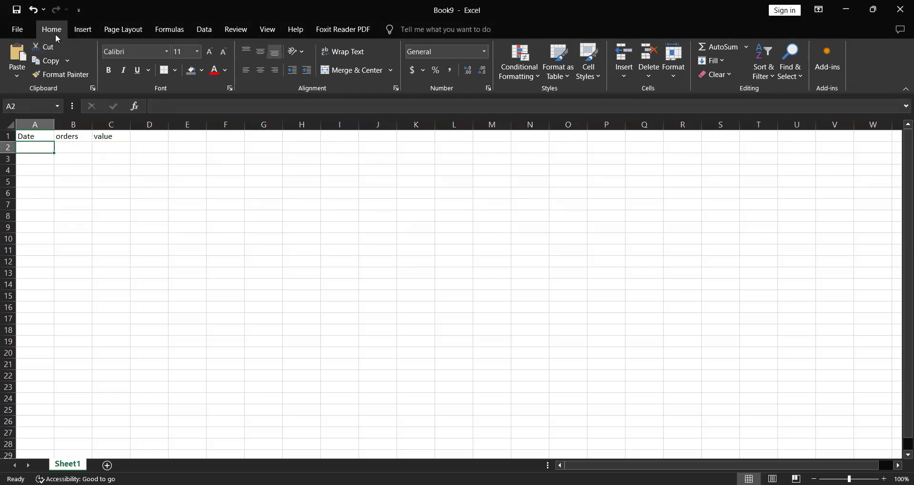
left_click(82, 32)
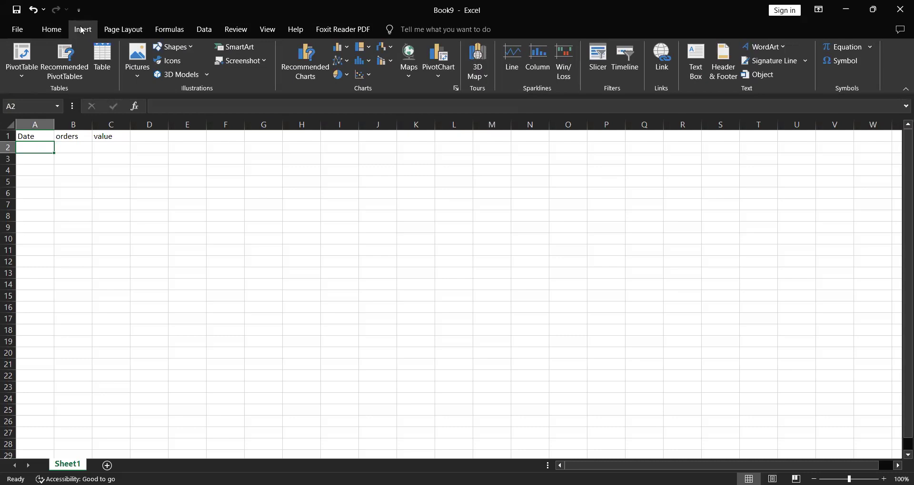
left_click(118, 27)
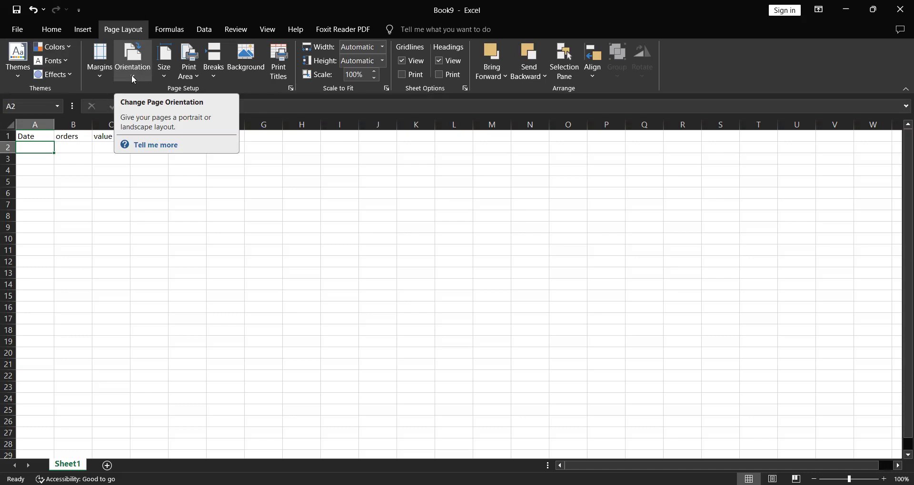
left_click(164, 62)
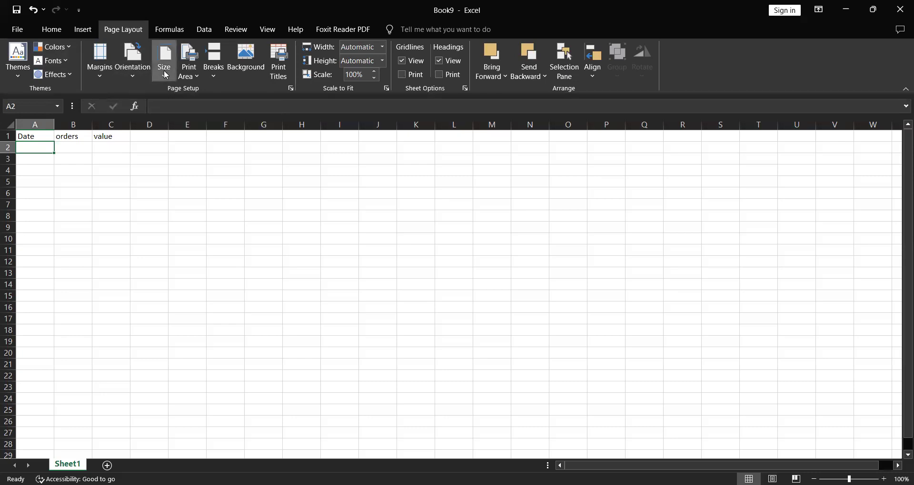
left_click(294, 172)
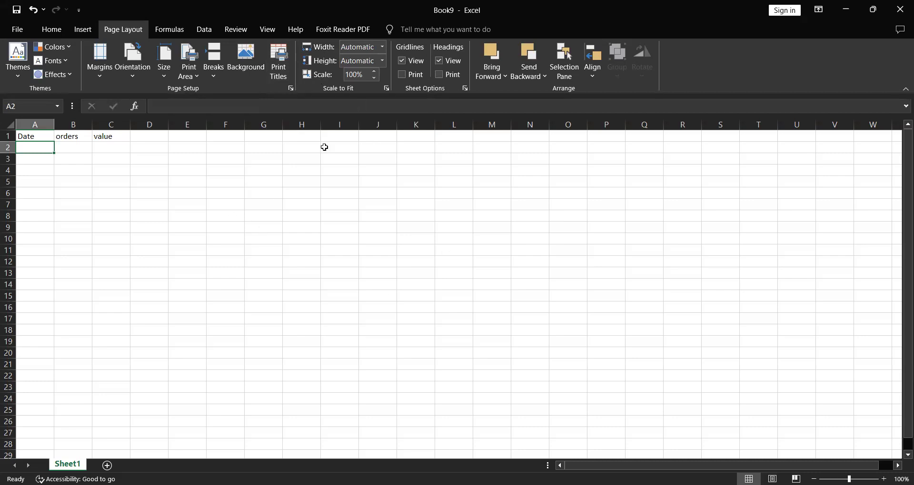
Turn the worksheet's gridlines off and back on, and do the same with its row and column headings
left_click(401, 61)
left_click(400, 62)
left_click(439, 61)
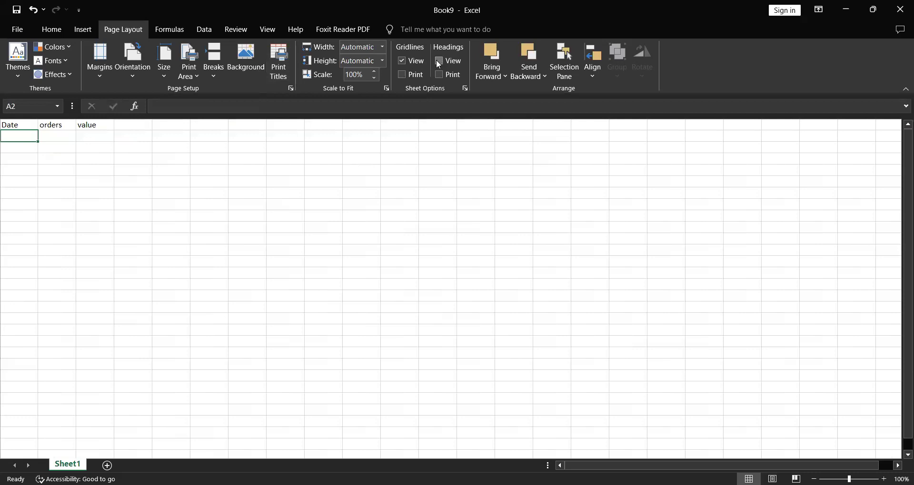
left_click(439, 62)
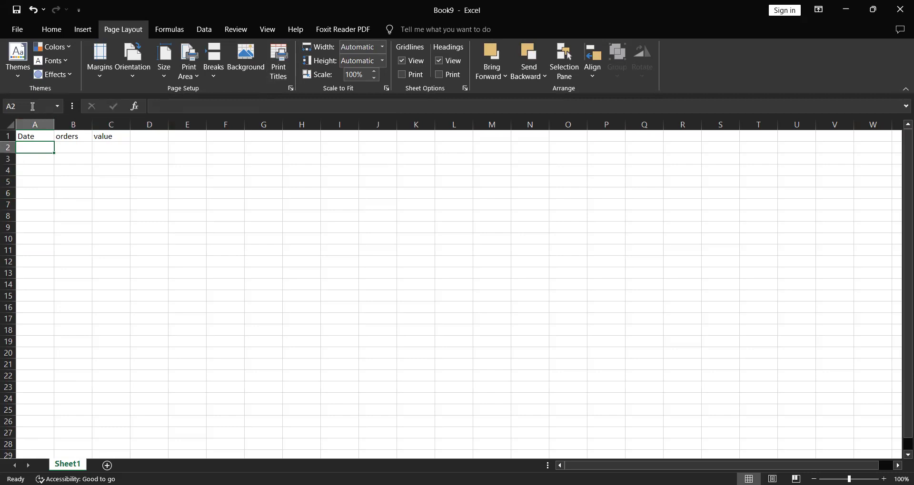
key("Down")
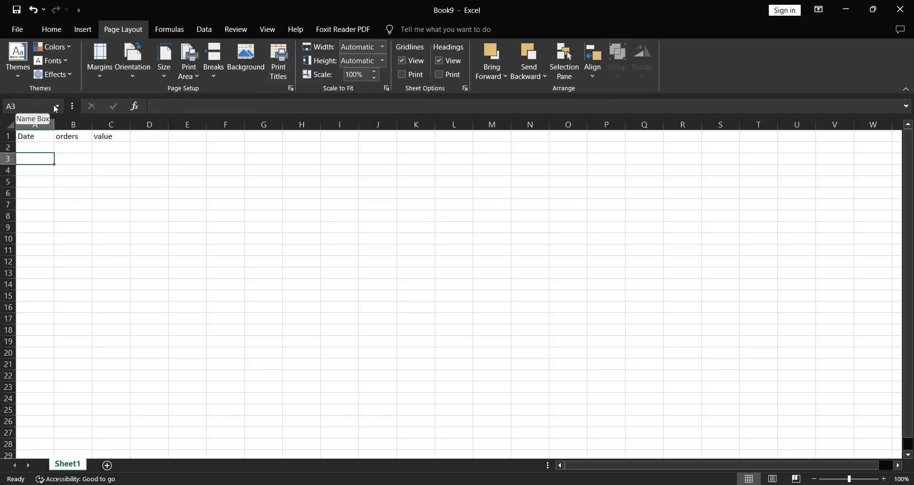
left_click(122, 168)
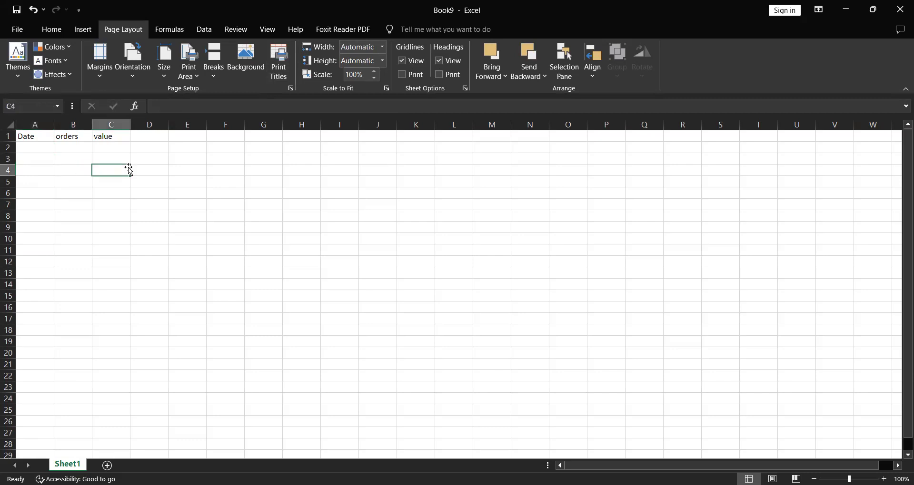
left_click(352, 207)
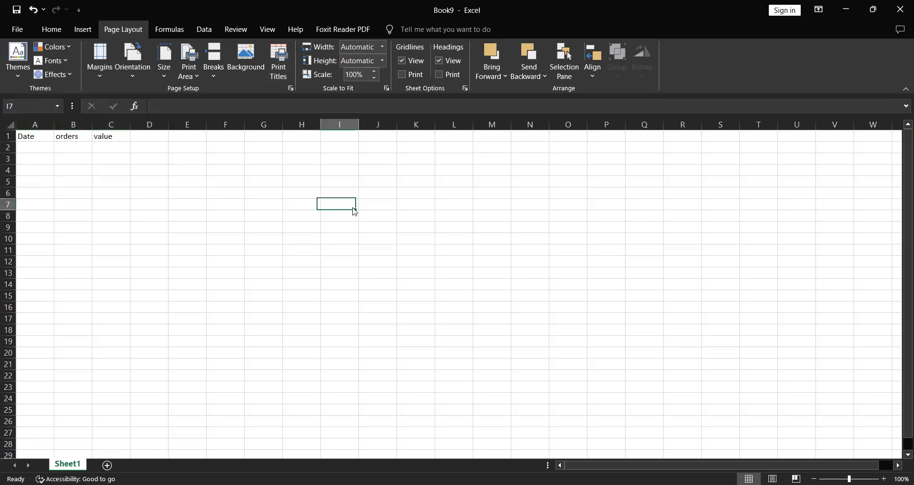
right_click(352, 208)
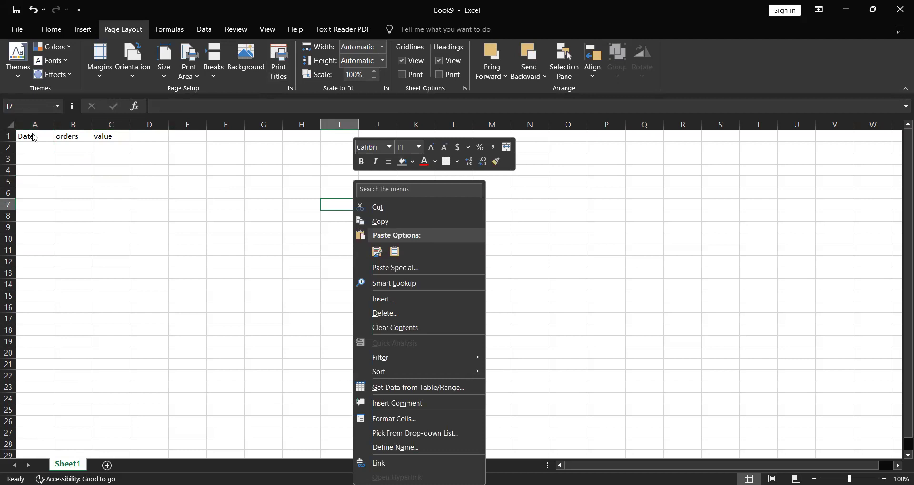
left_click(38, 149)
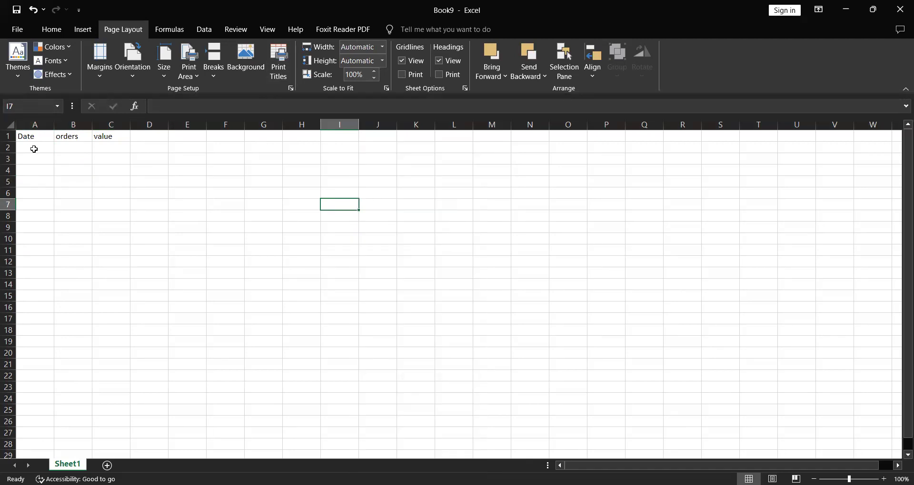
left_click(34, 149)
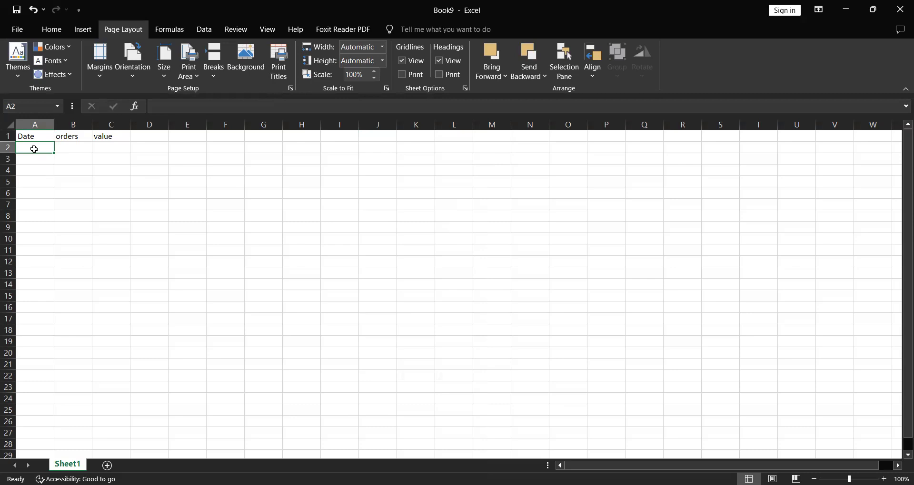
View the formula commands and the list of AutoSum functions
left_click(174, 29)
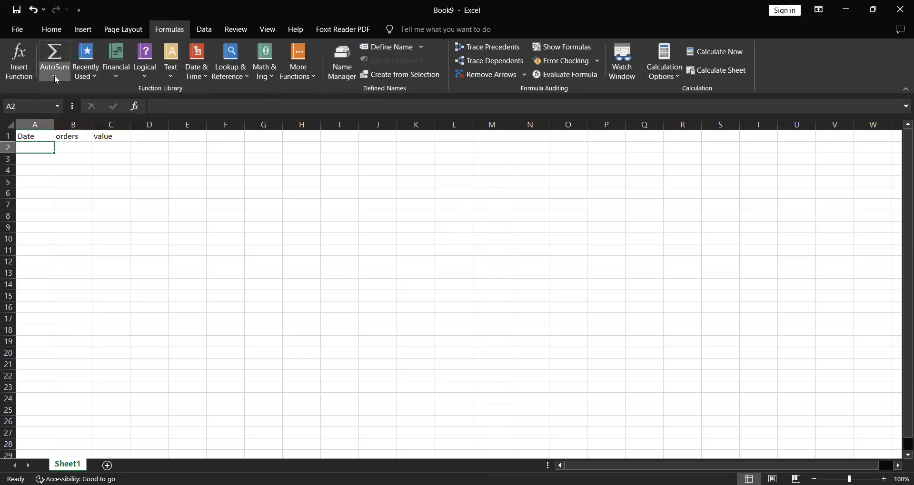
left_click(55, 77)
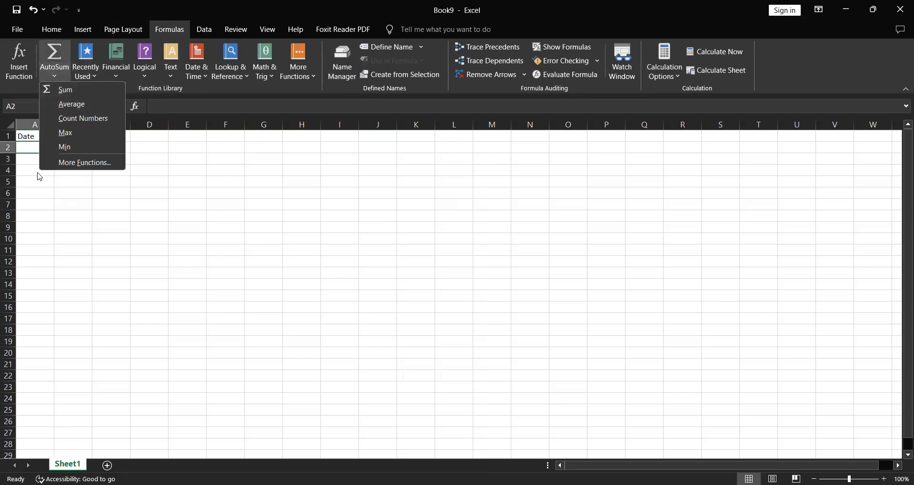
left_click(38, 159)
Begin a formula with =su in cell A3 to list matching functions, and clear the entry
left_click(38, 158)
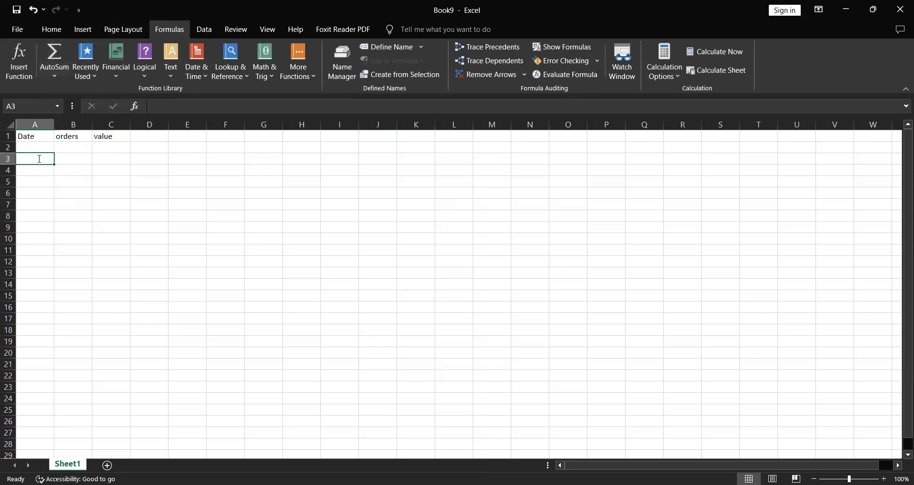
type("=")
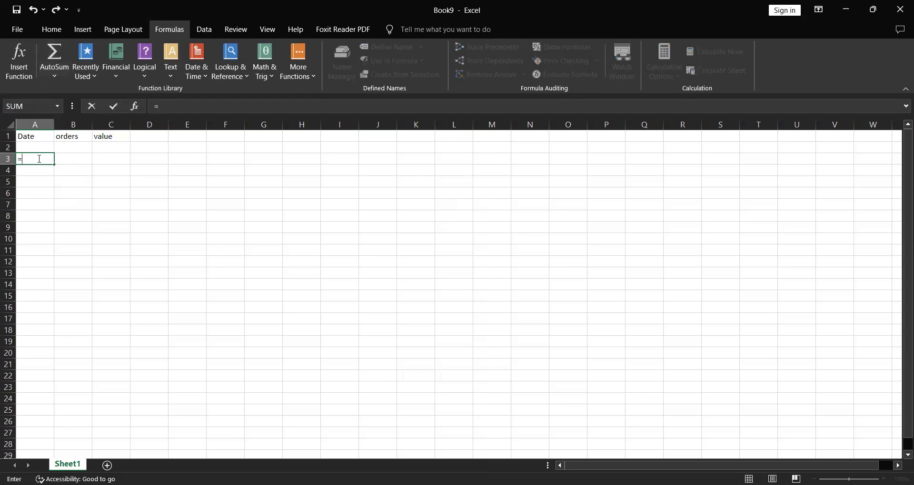
type("su")
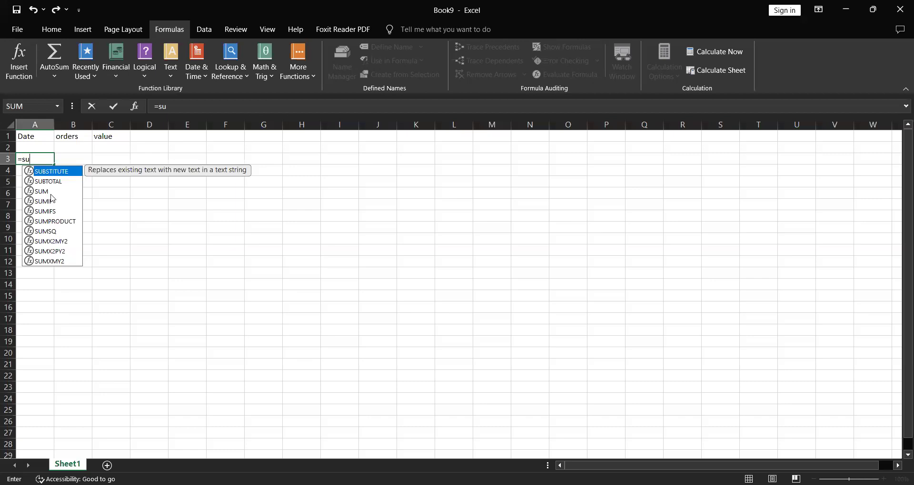
key("BackSpace")
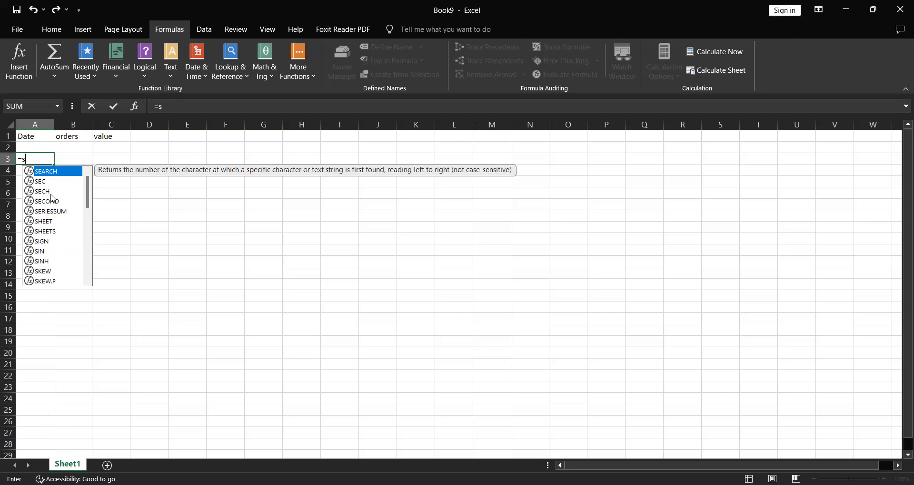
key("BackSpace")
key("BackSpace")
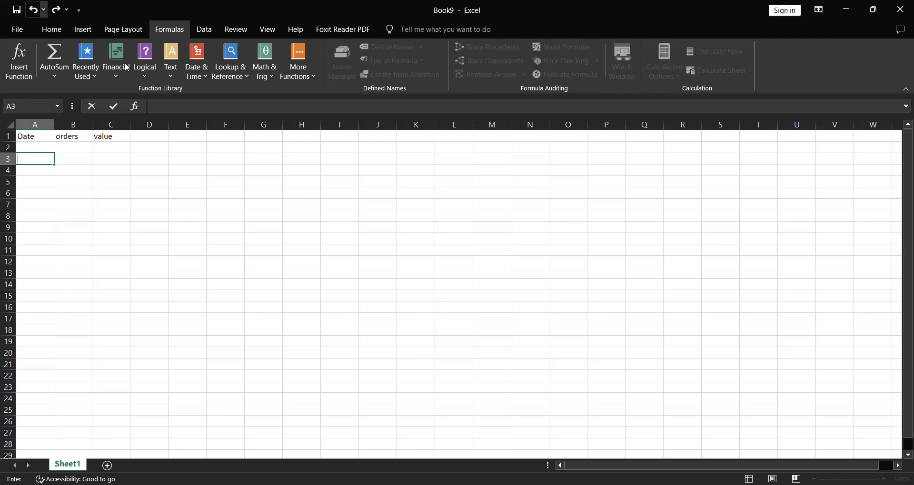
Examine the available functions in the Recently Used, Financial, Logical, and Date & Time categories
left_click(95, 75)
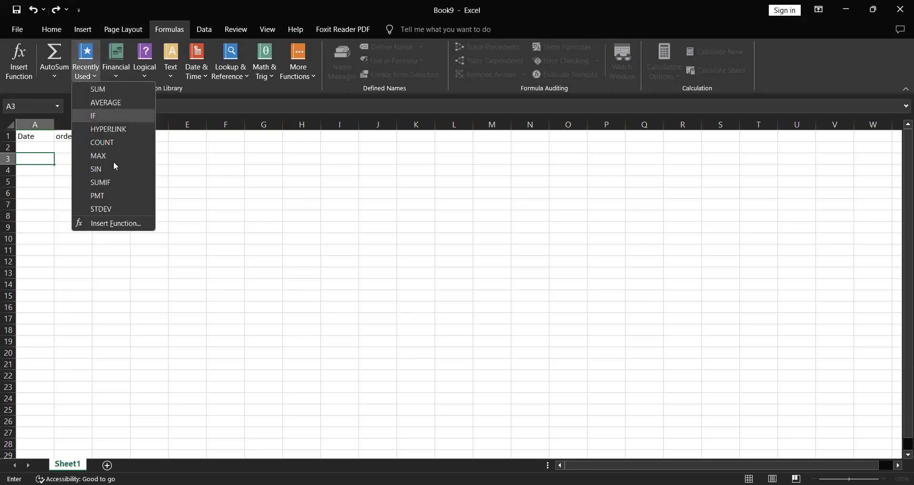
left_click(117, 77)
scroll(166, 265, "down", 10)
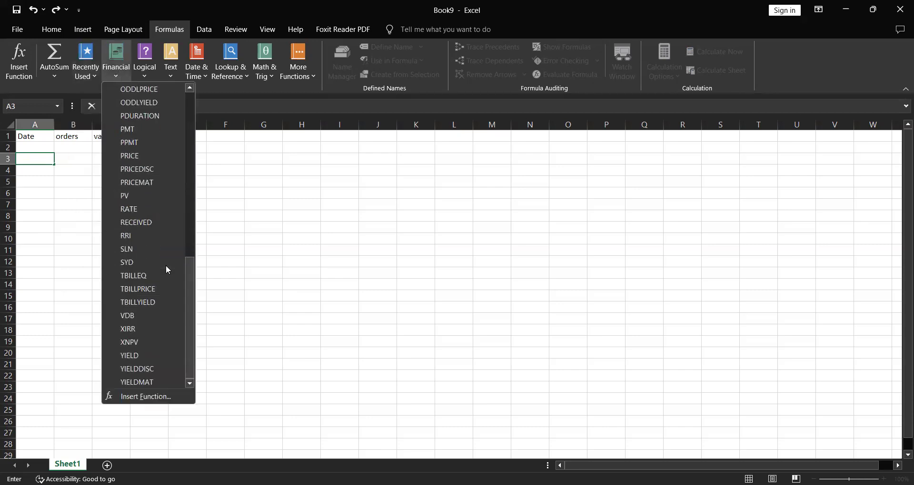
scroll(166, 265, "up", 10)
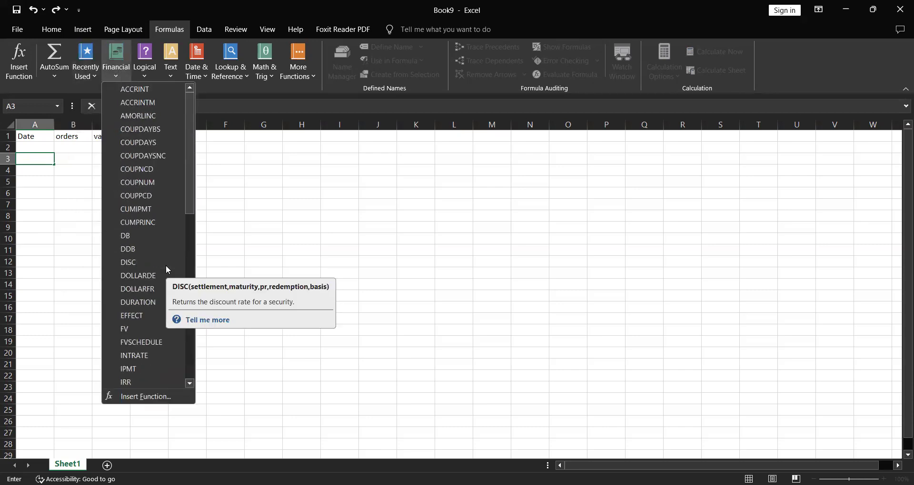
left_click(144, 79)
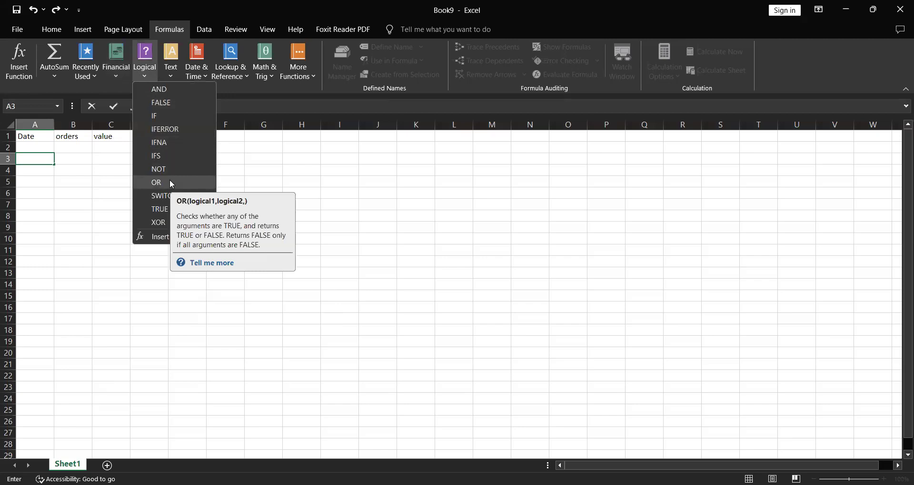
left_click(200, 77)
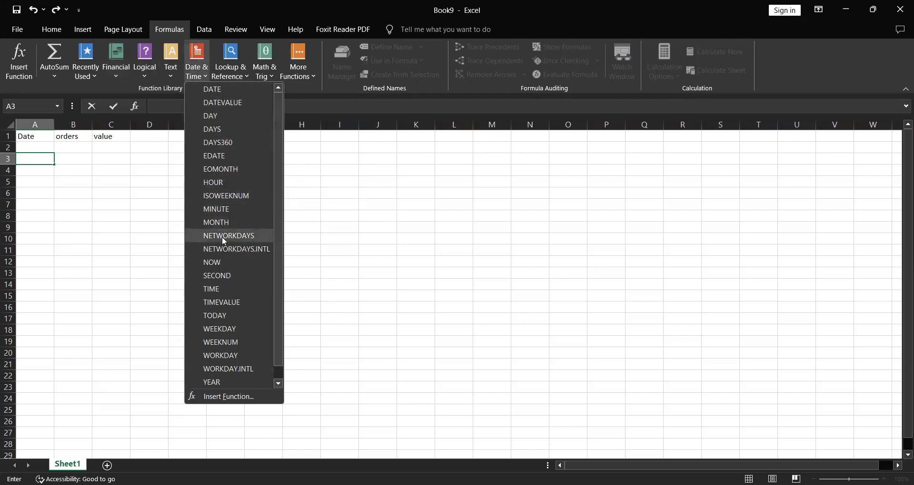
scroll(225, 338, "down", 1)
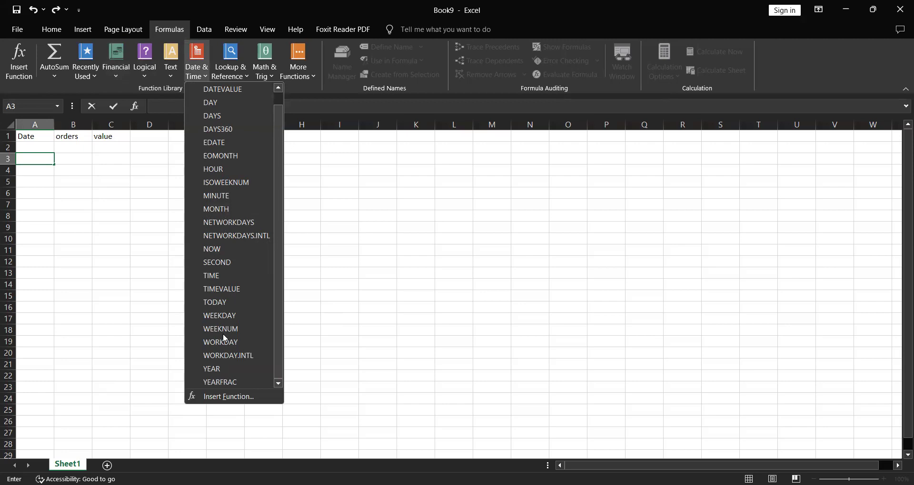
Browse the functions in the Lookup & Reference and Math & Trig categories, plus the additional function groups such as Statistical
left_click(241, 75)
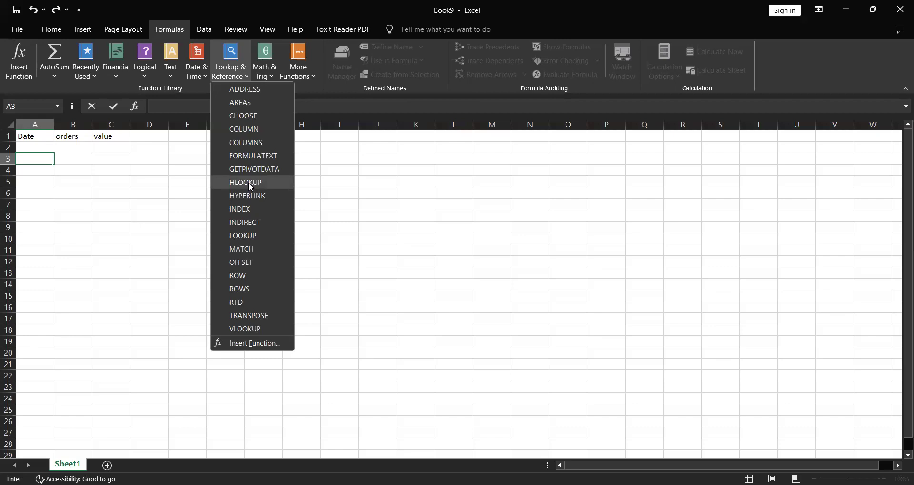
mouse_move(249, 185)
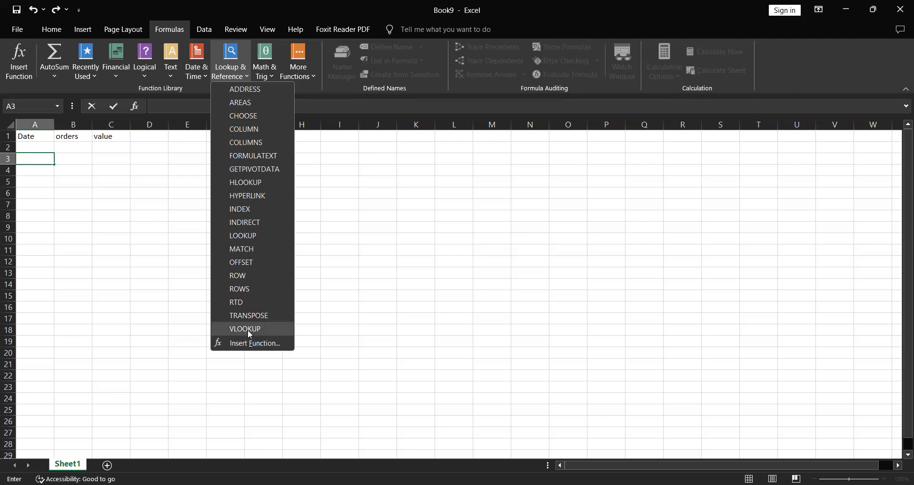
left_click(275, 76)
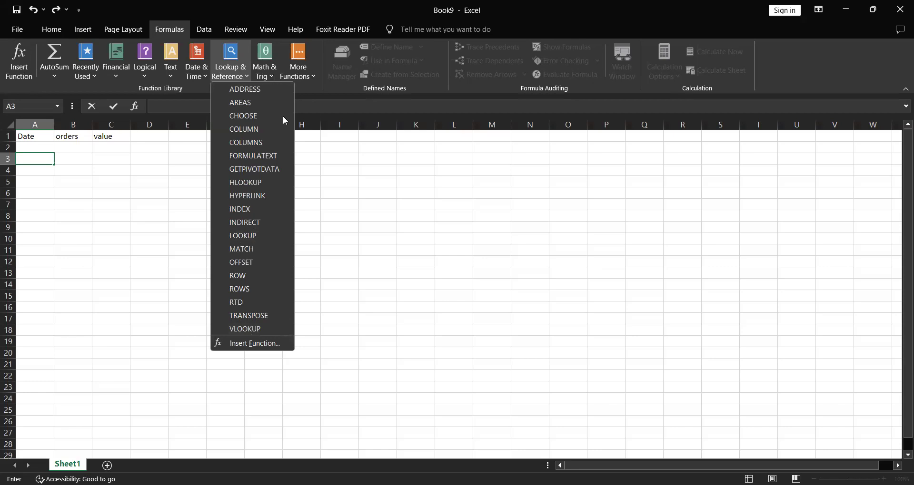
scroll(320, 224, "down", 2)
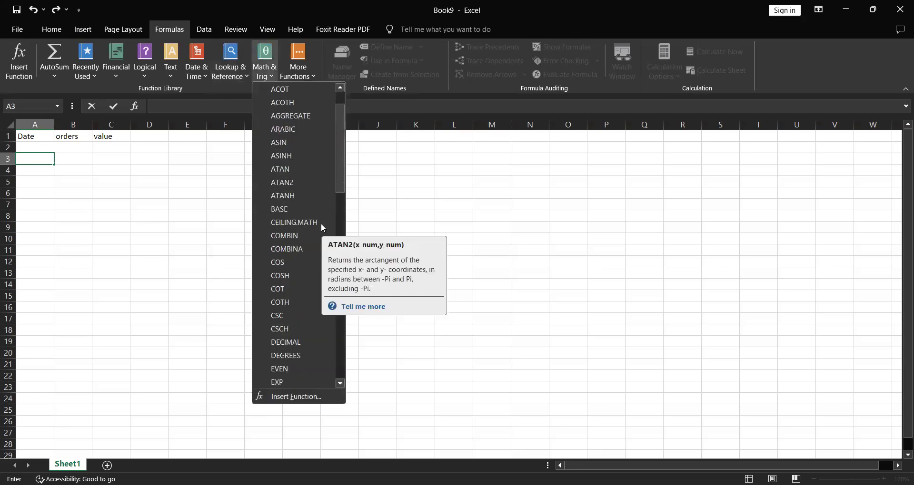
scroll(310, 317, "down", 3)
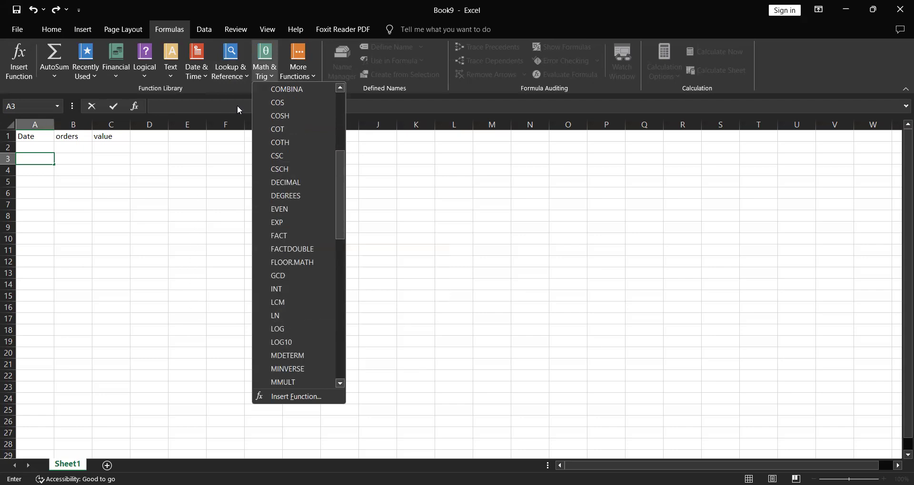
left_click(305, 72)
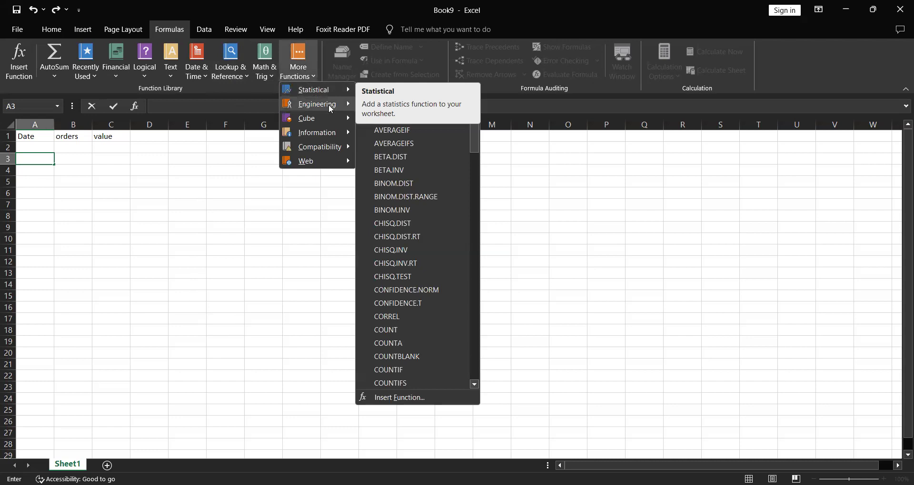
mouse_move(331, 109)
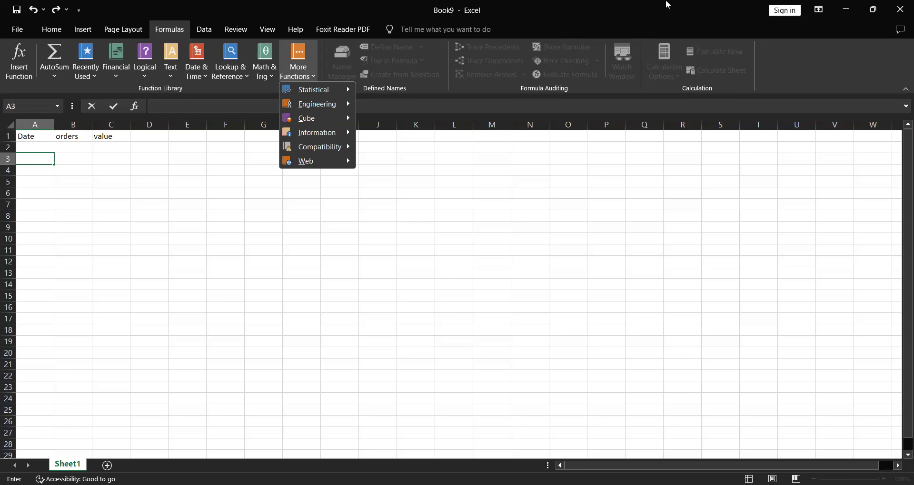
Look over the data-handling commands and the review commands for proofing, comments and protection
left_click(205, 30)
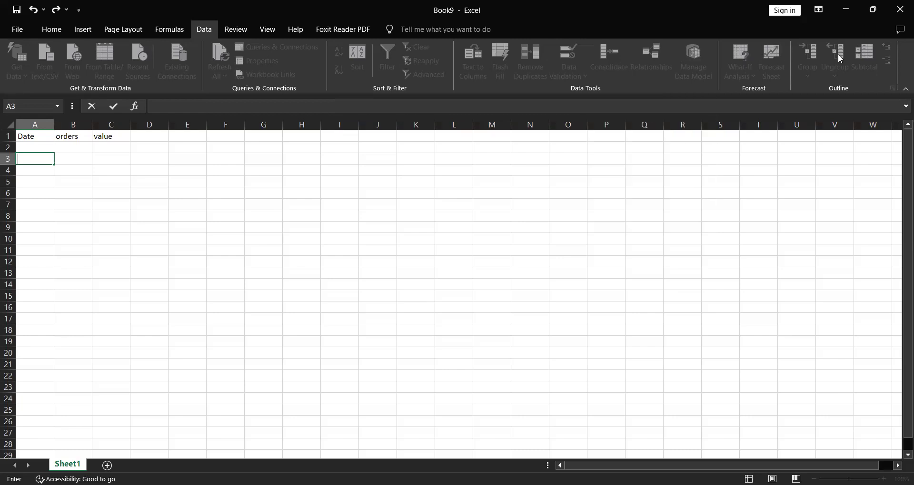
left_click(234, 31)
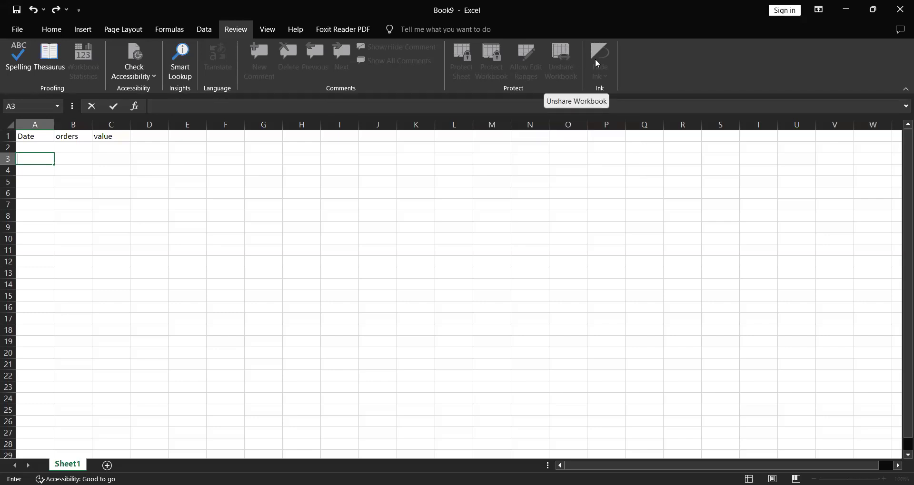
Look over the view, zoom and window commands, and the help and community commands
left_click(268, 30)
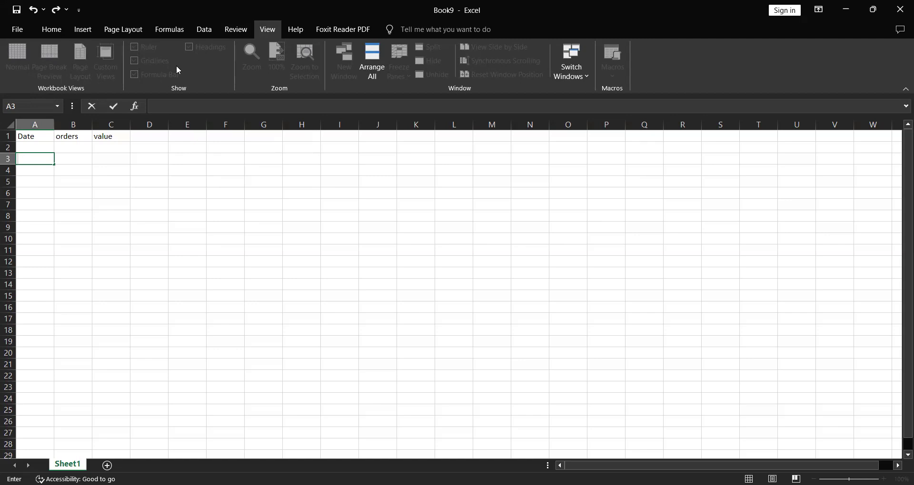
left_click(301, 30)
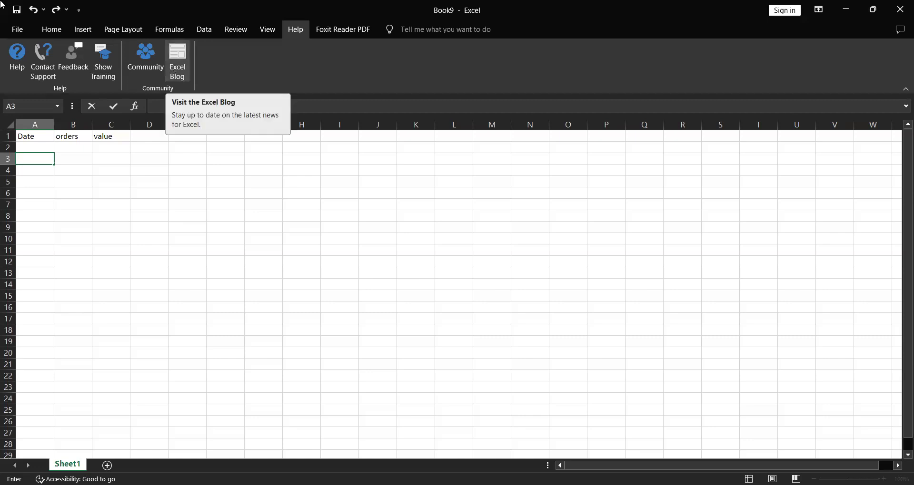
Examine the start page's templates and its lists of recent and pinned workbooks
left_click(18, 31)
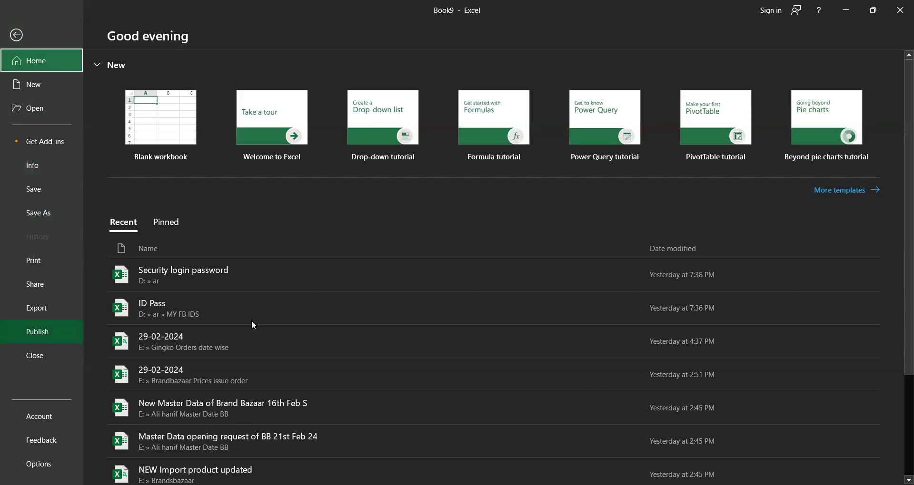
scroll(252, 338, "down", 3)
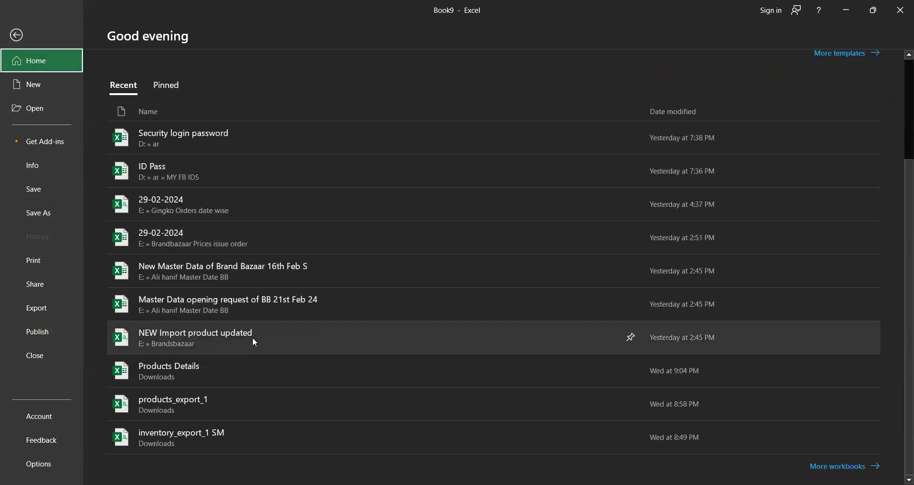
scroll(253, 338, "up", 3)
scroll(252, 338, "down", 3)
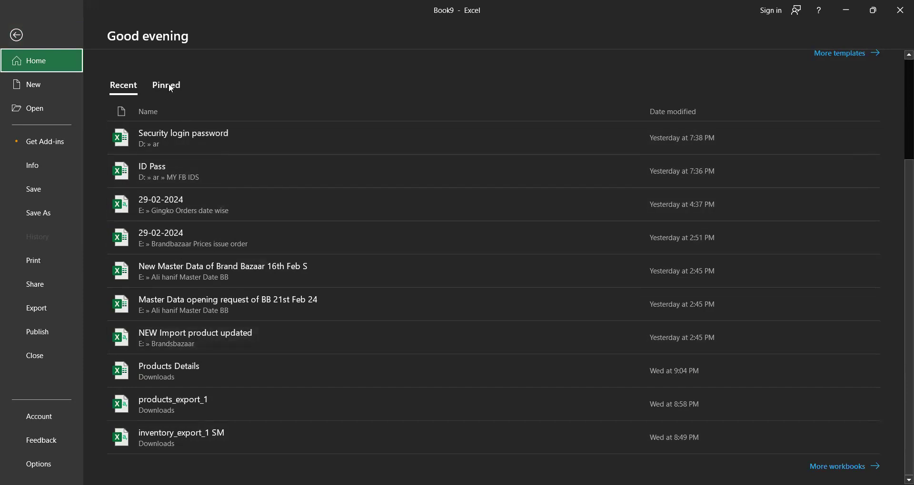
left_click(170, 87)
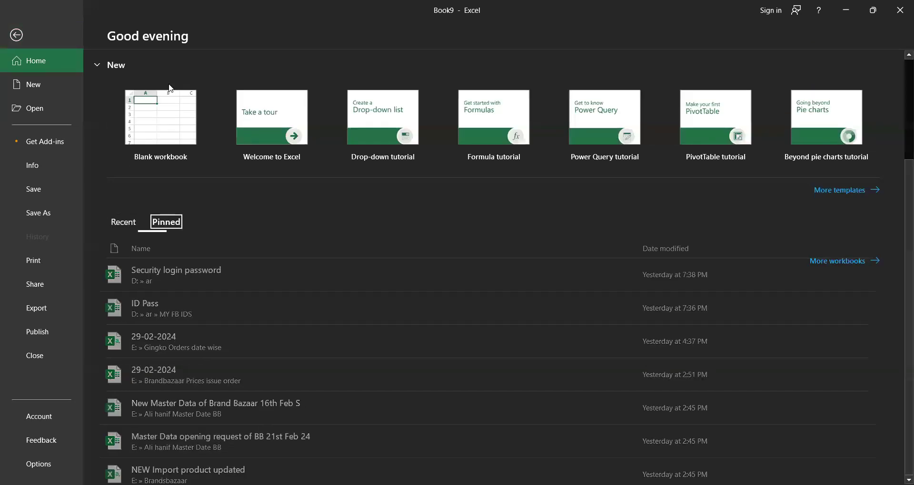
left_click(131, 226)
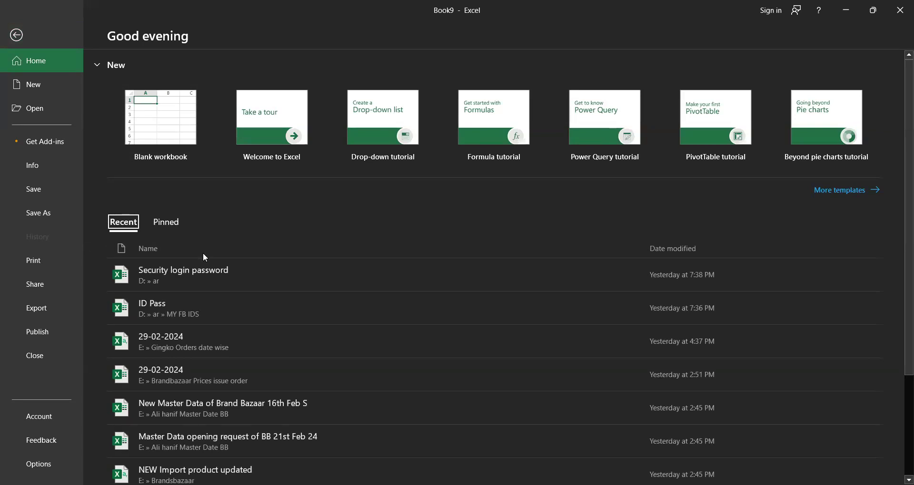
Pin the Security login password workbook, and check the pinned and recent workbook lists
left_click(631, 276)
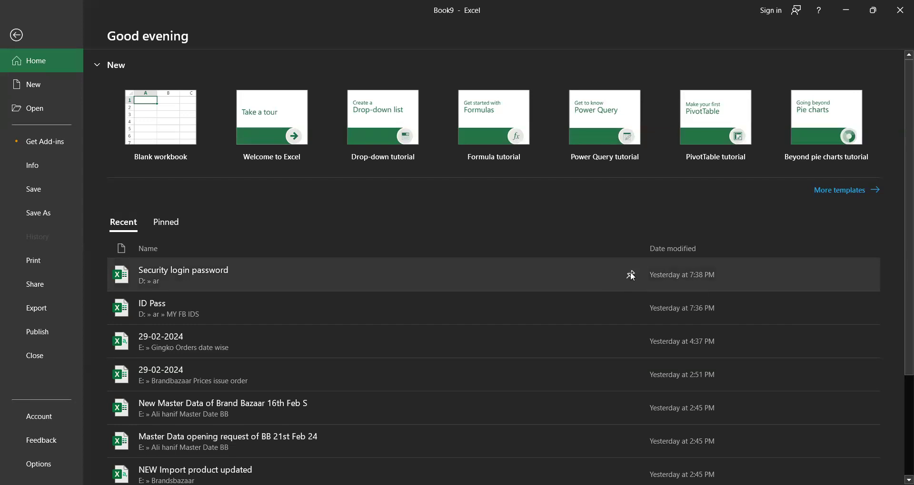
scroll(632, 276, "down", 3)
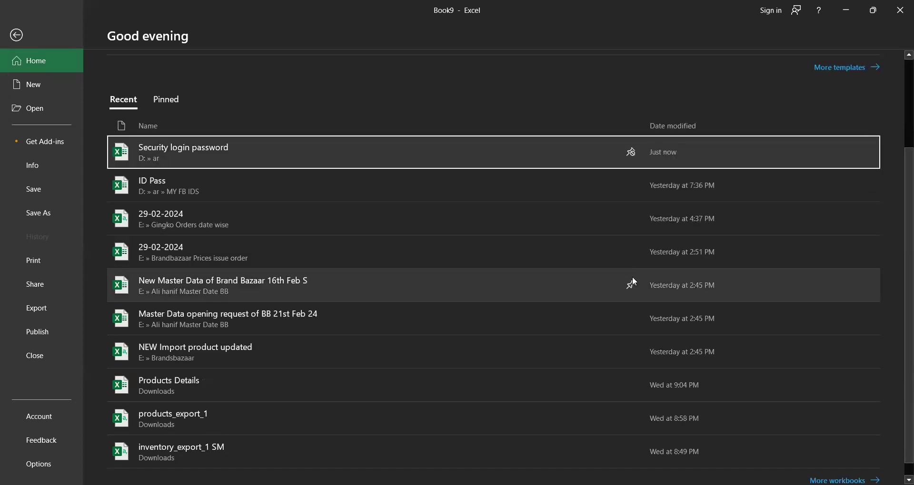
left_click(159, 96)
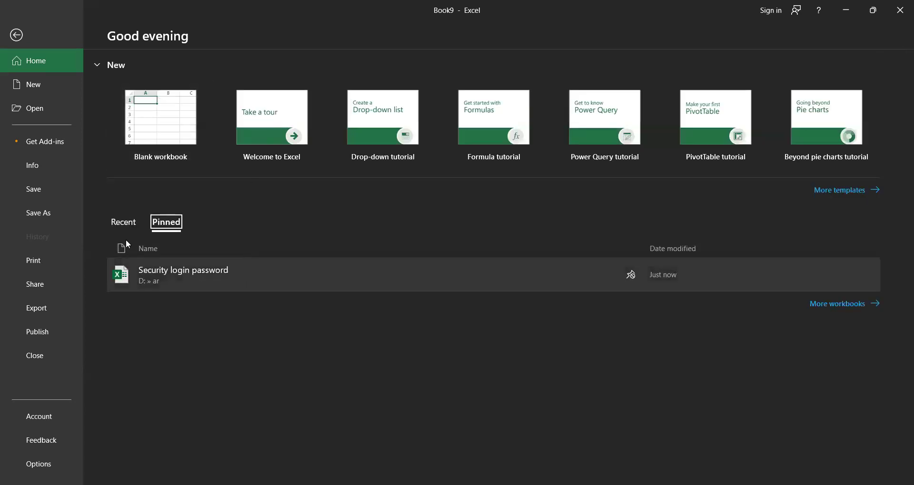
left_click(134, 220)
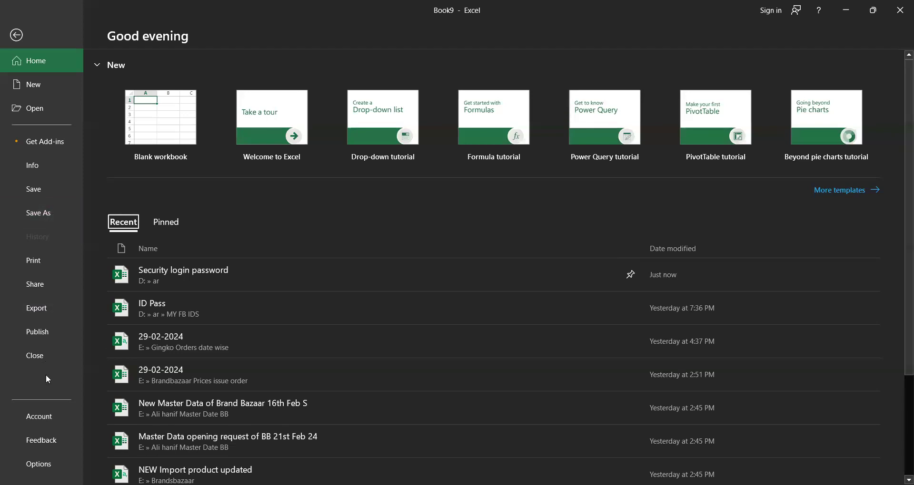
scroll(46, 375, "down", 3)
scroll(47, 379, "up", 3)
Look over the export choices, the account and product information, and the feedback choices for the workbook
left_click(38, 310)
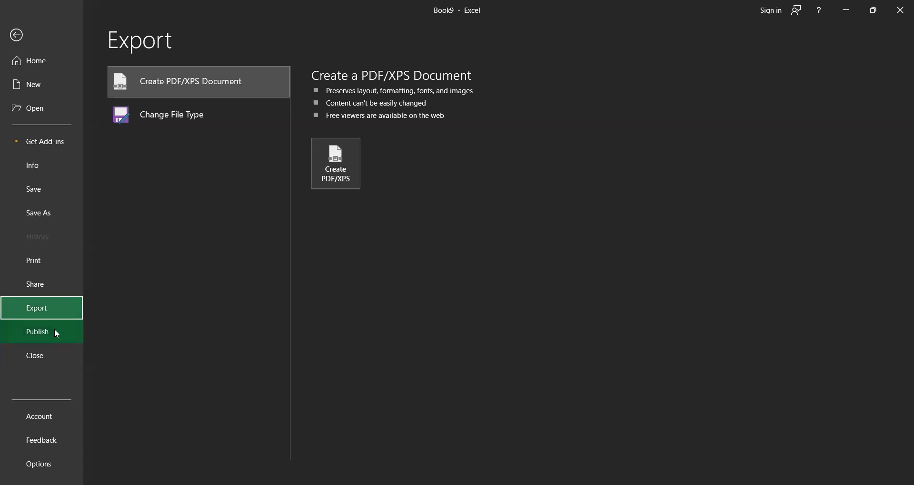
left_click(48, 419)
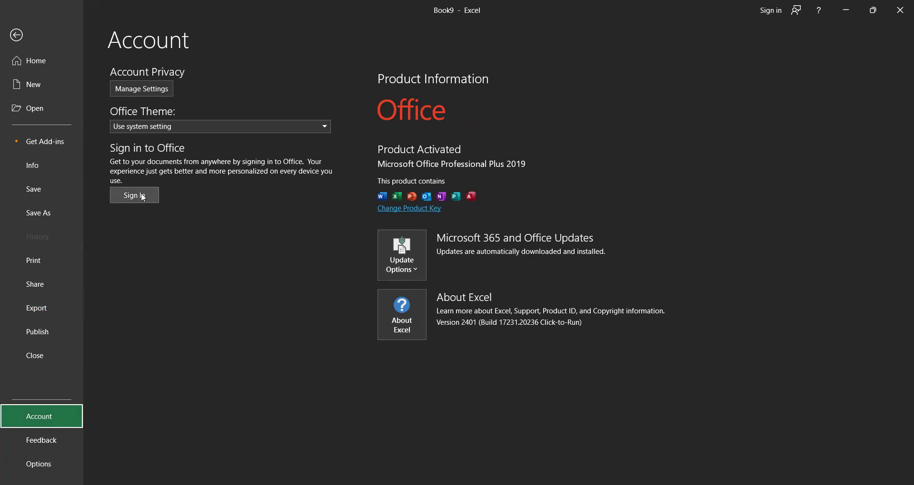
left_click(42, 443)
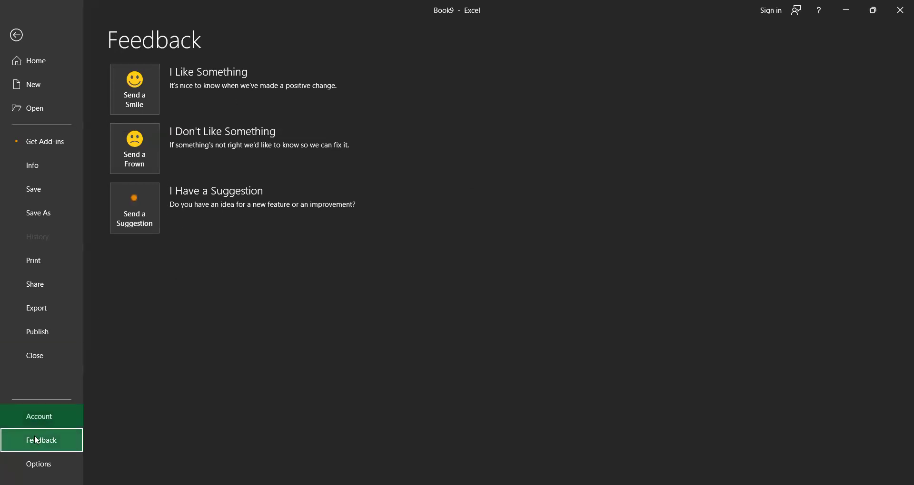
Review the general and formula settings in Excel Options, and close the dialog without changing anything
left_click(45, 464)
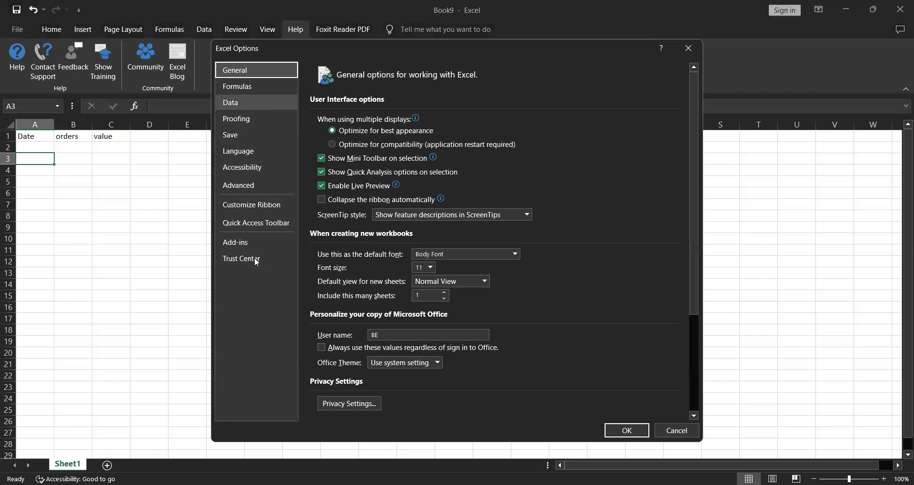
left_click(254, 85)
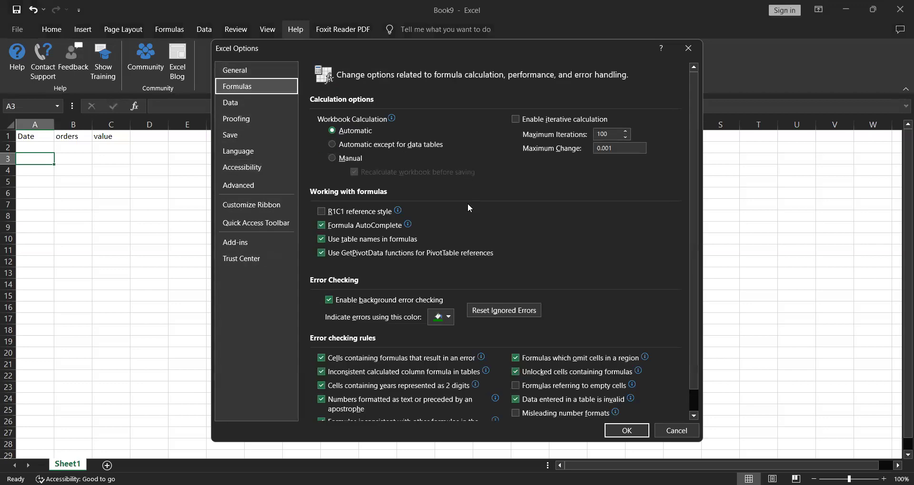
scroll(468, 206, "down", 1)
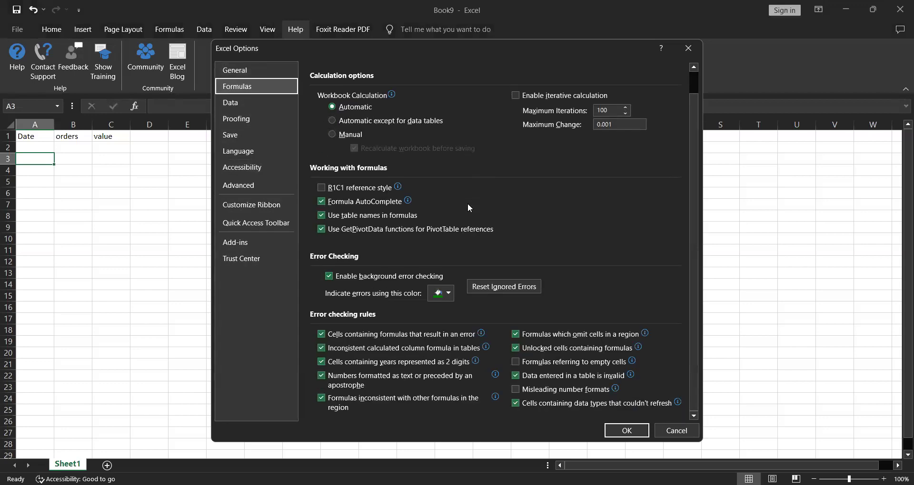
left_click(688, 48)
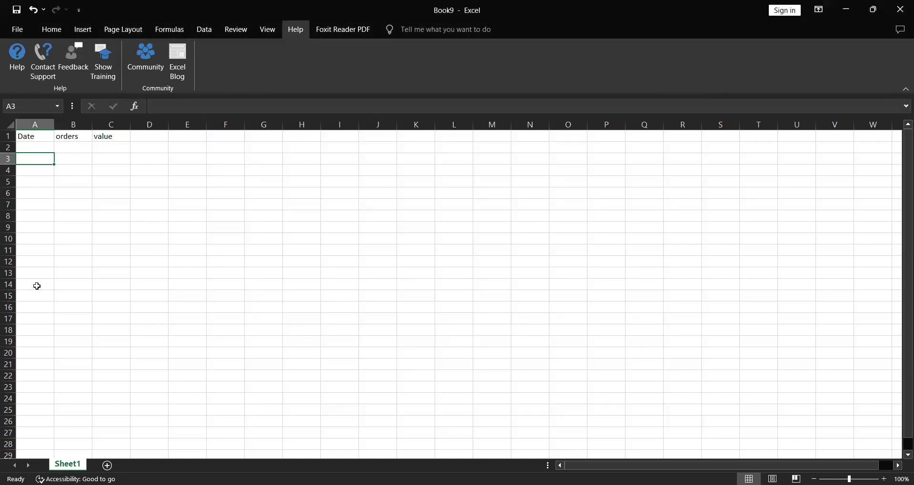
Enter the formula =TODAY() in cell A3 of the Date column
type("=")
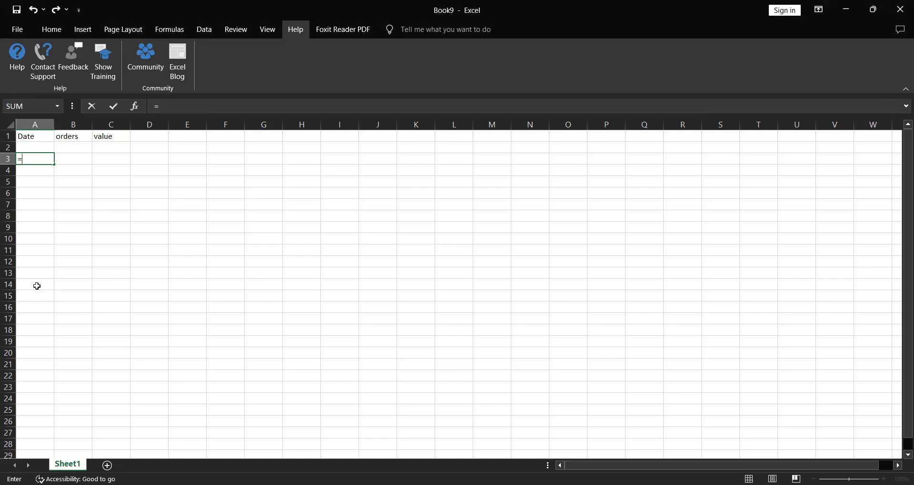
type("today")
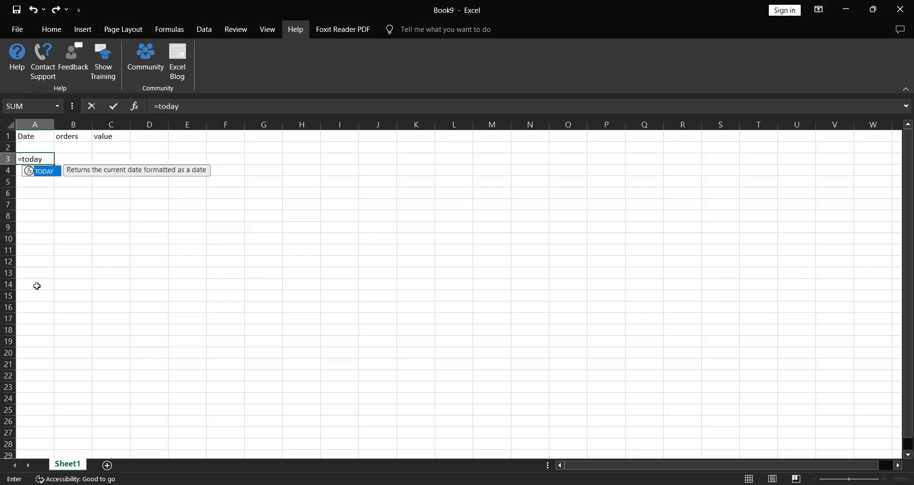
key("Tab")
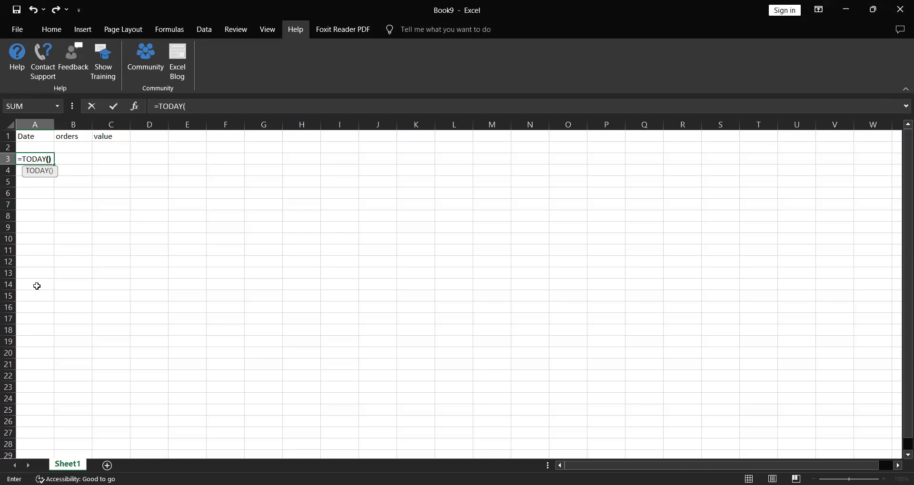
key("Return")
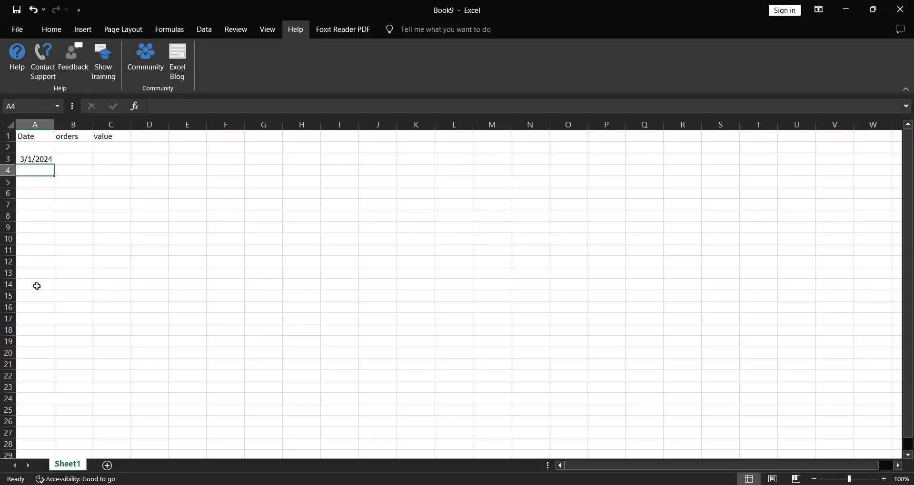
Format the date in cell A3 as a long date with weekday and month name
key("Up")
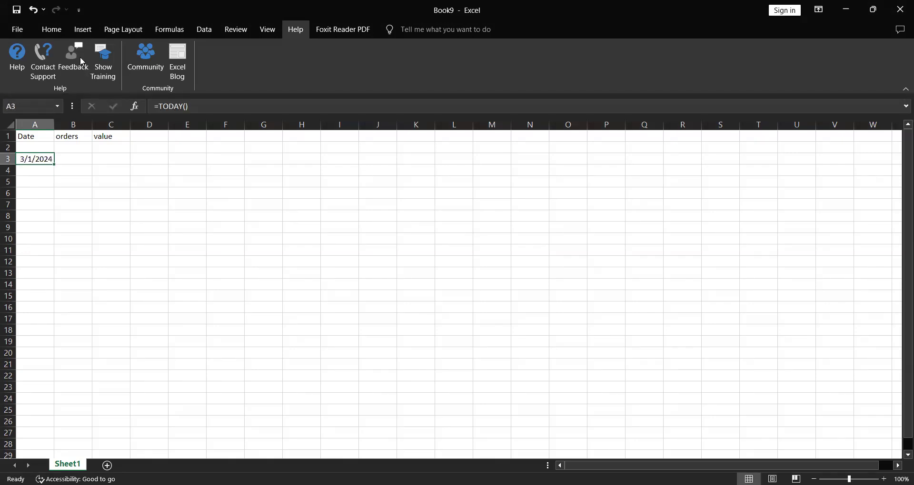
left_click(51, 29)
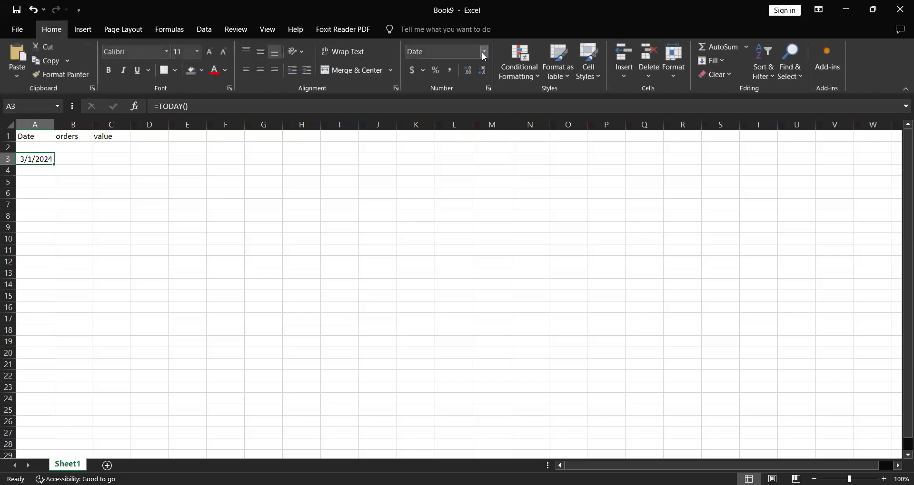
left_click(484, 52)
left_click(476, 199)
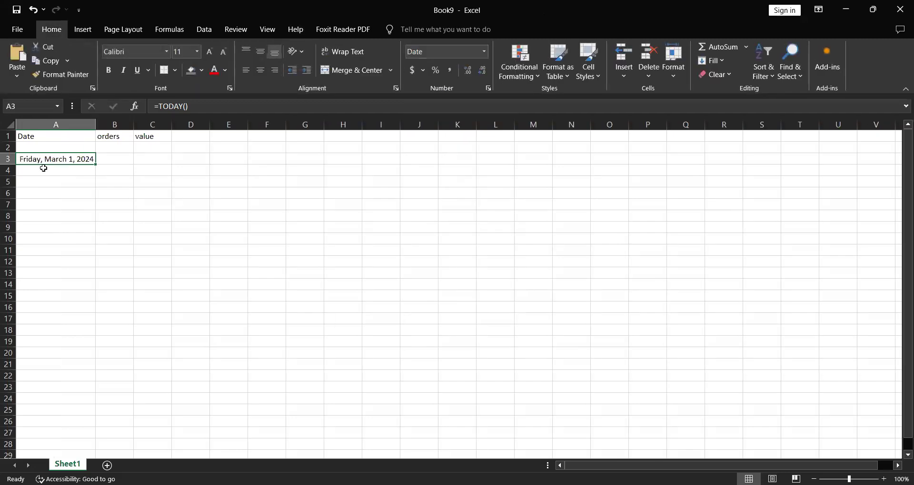
Enter the formula =A3+1 in cell A4 to produce the following day's date
left_click(79, 170)
type("=")
key("Up")
type("+1")
key("Return")
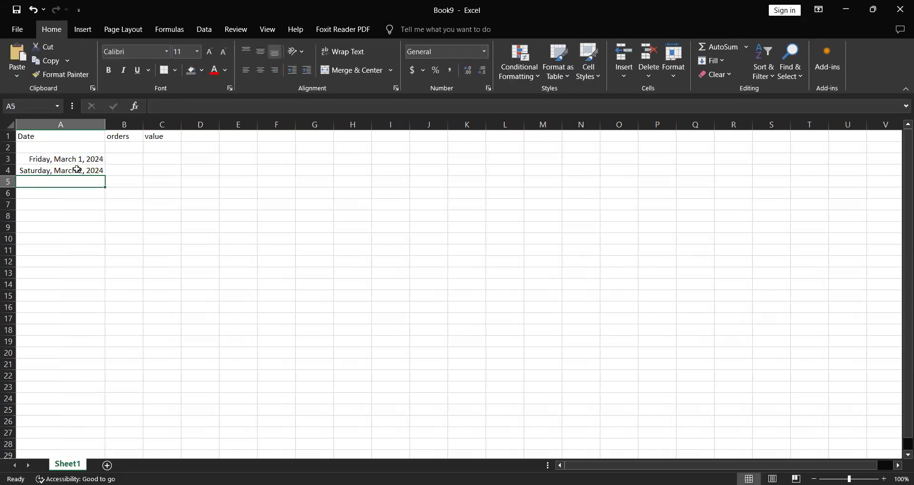
Fill the A4 date formula down through cell A22, and autofit the width of column A
left_click(97, 171)
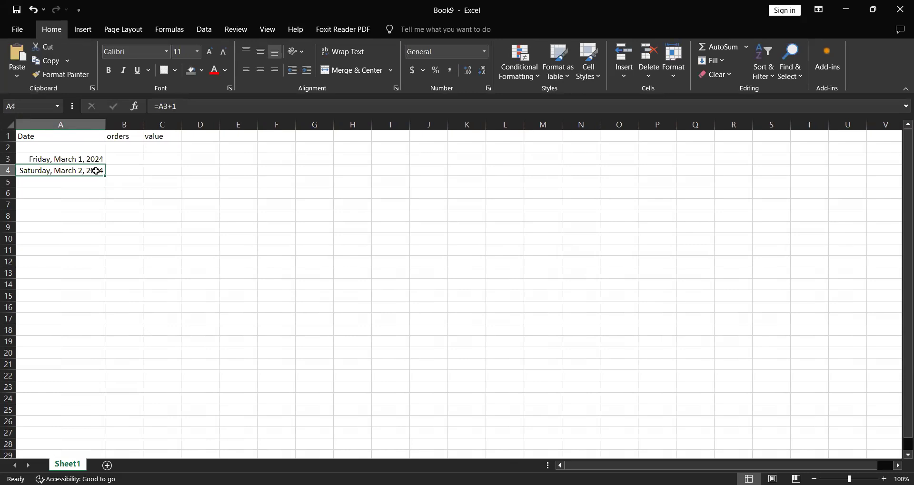
left_click_drag(105, 175, 67, 379)
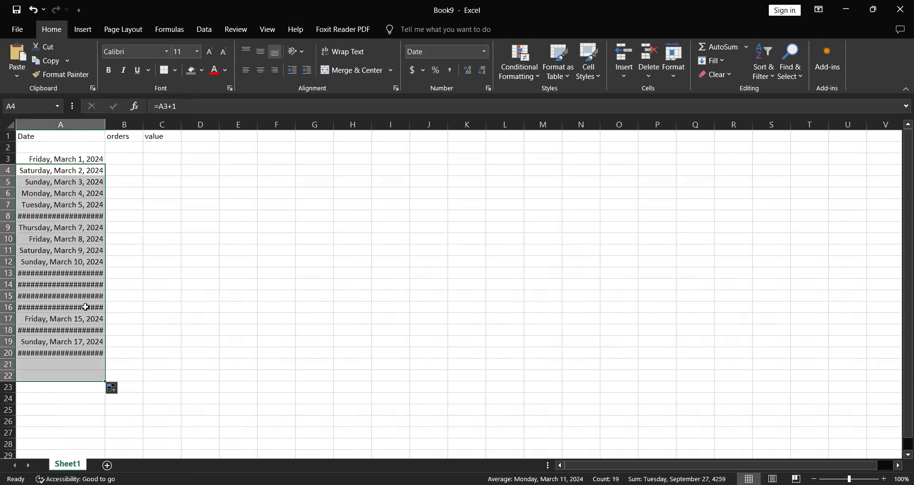
double_click(106, 120)
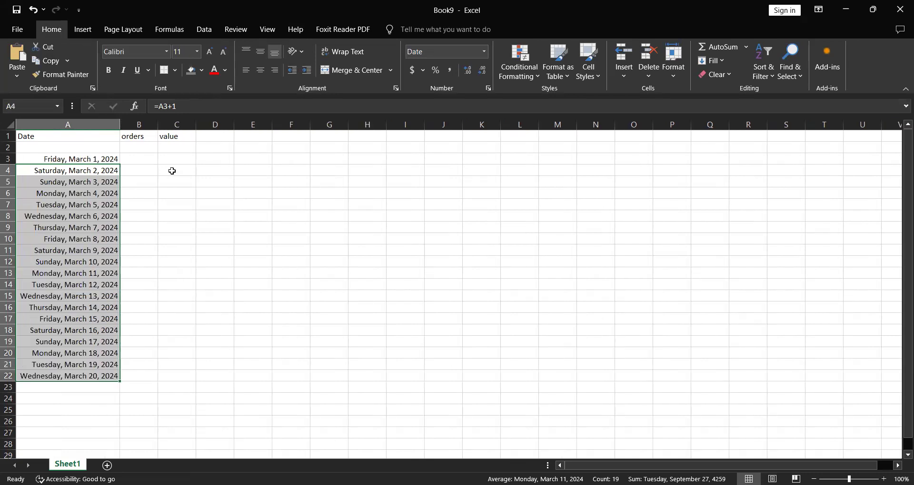
Enter 50 as the orders in cell B3 and 200000 as the value in cell C3
left_click(149, 160)
type("10")
key("Return")
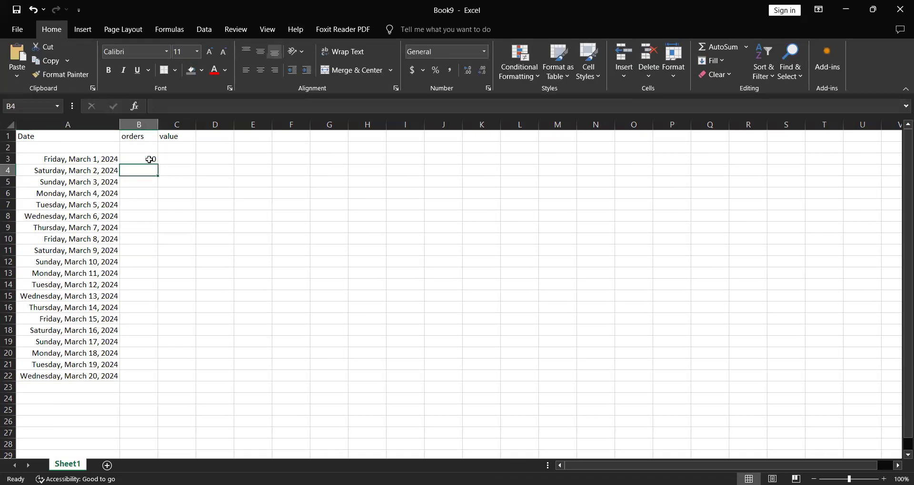
key("Up")
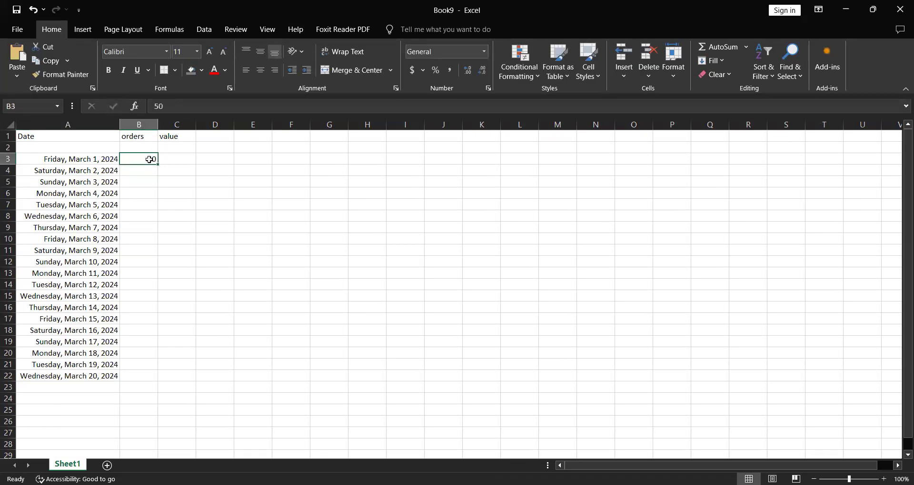
key("Right")
type("200000")
key("Return")
key("Up")
key("Left")
key("Right")
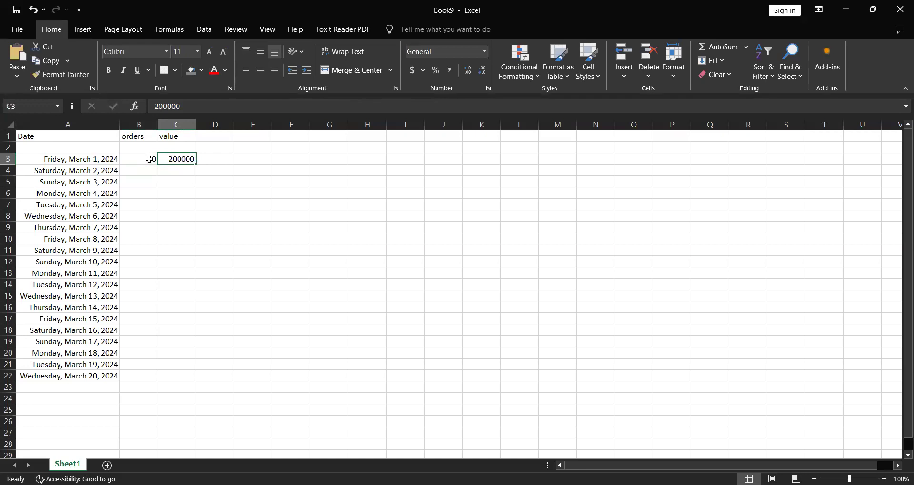
Format the value in cell C3 with a thousands separator and no decimal places
left_click(450, 72)
left_click(482, 73)
left_click(482, 73)
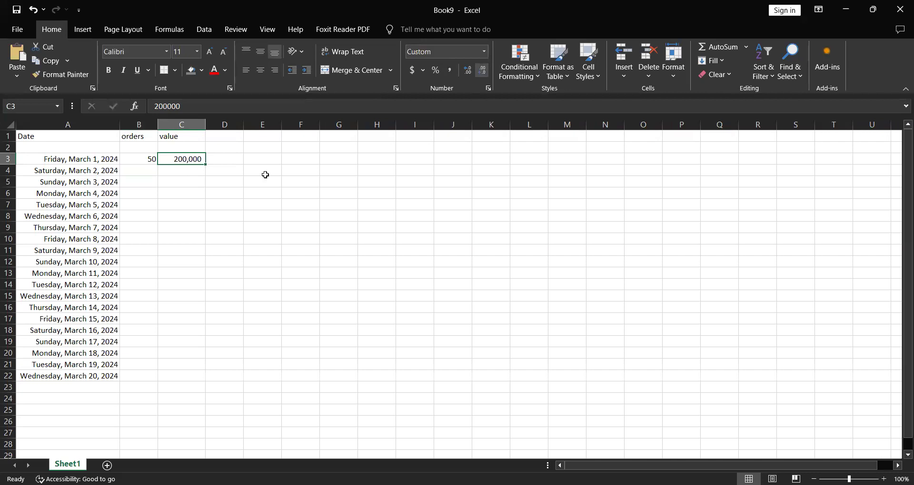
Enter 85 as the orders in cell B4 and 350000 as the value in cell C4
left_click(142, 159)
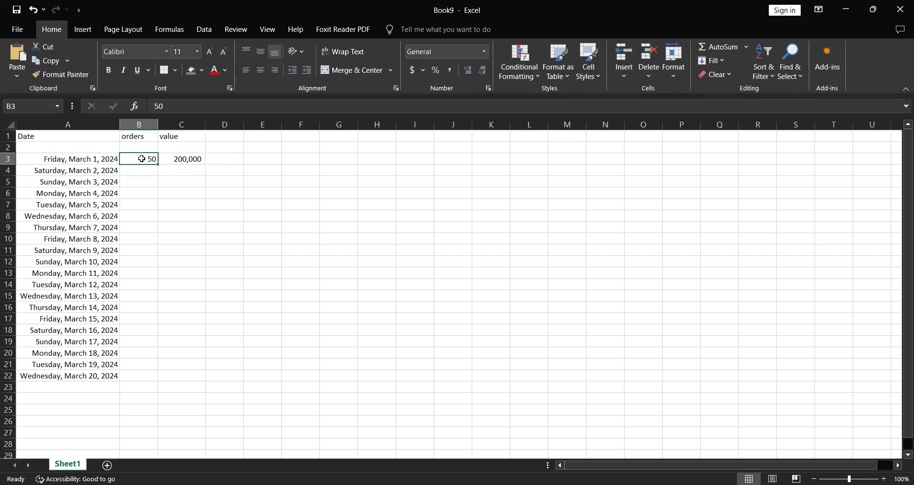
left_click(144, 169)
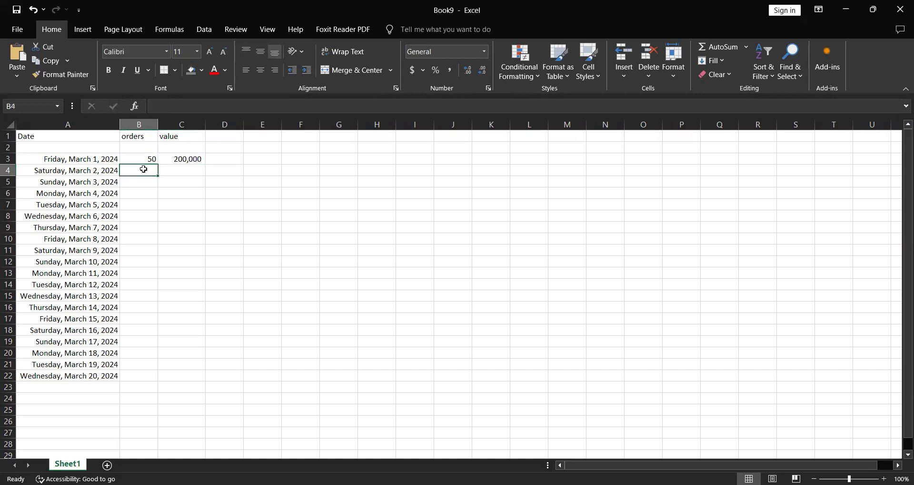
type("85")
key("Tab")
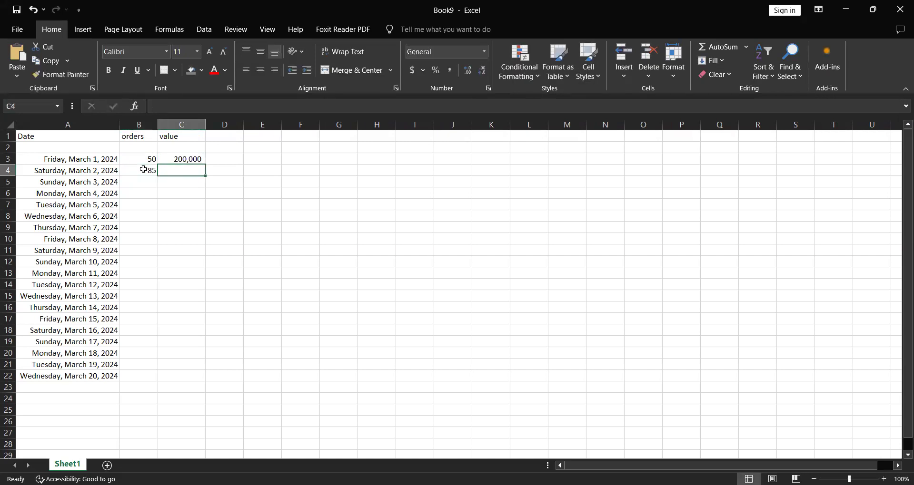
type("350000")
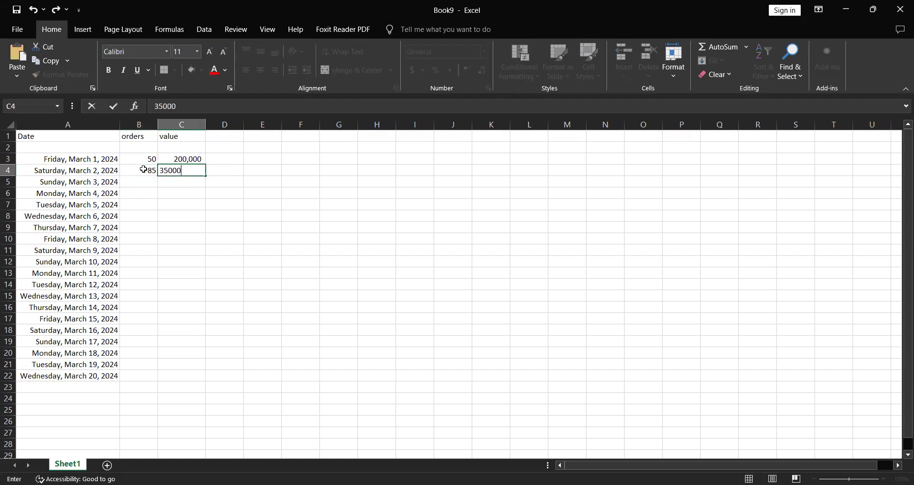
key("Return")
key("Up")
key("Up")
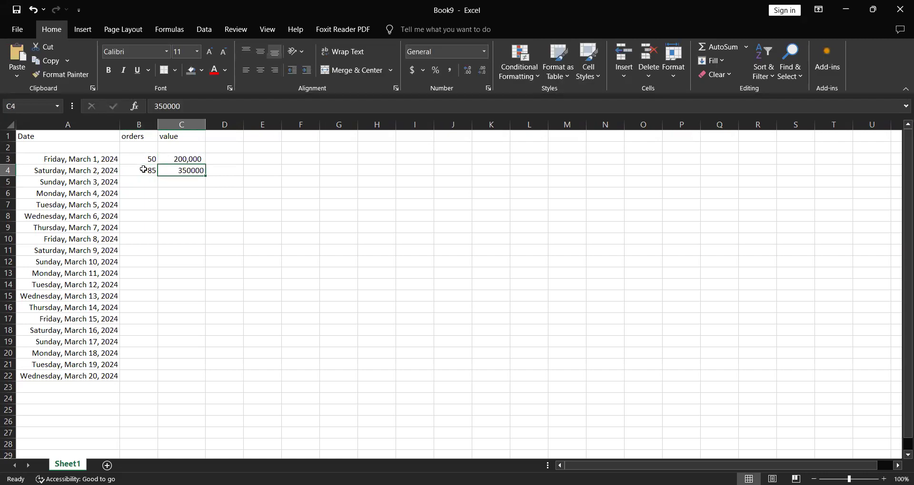
Try to carry the number format of C3 down the value column through C22 with Format Painter
key("Down")
key("Up")
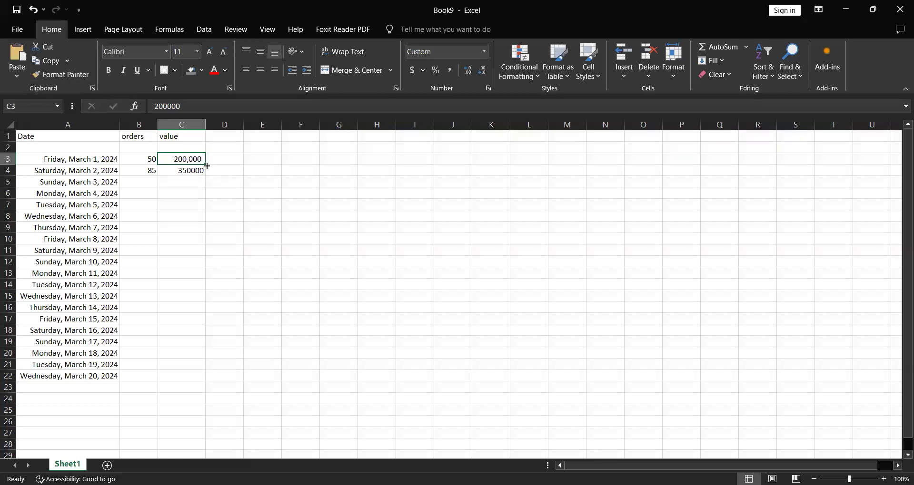
left_click(75, 75)
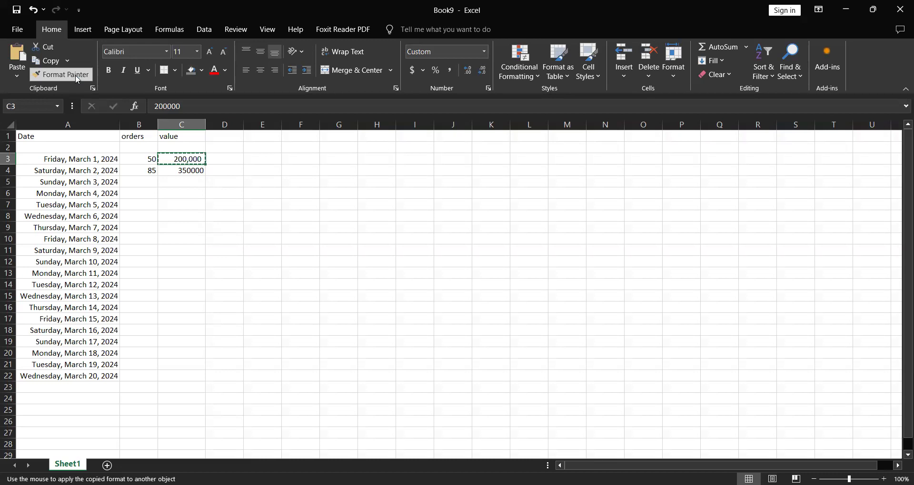
left_click(75, 76)
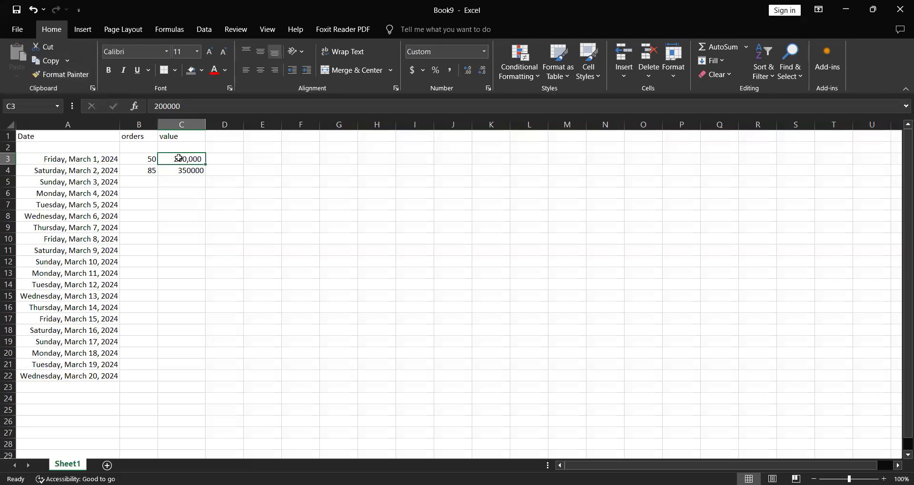
left_click_drag(179, 158, 181, 331)
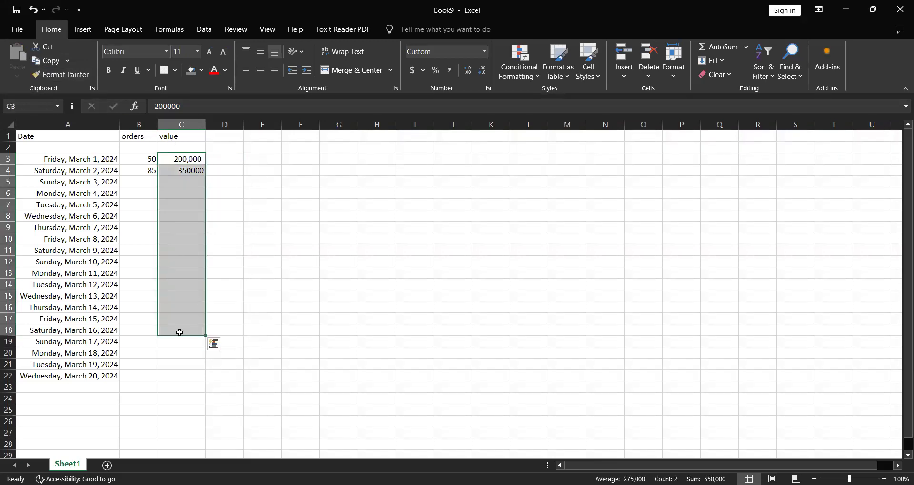
left_click(61, 75)
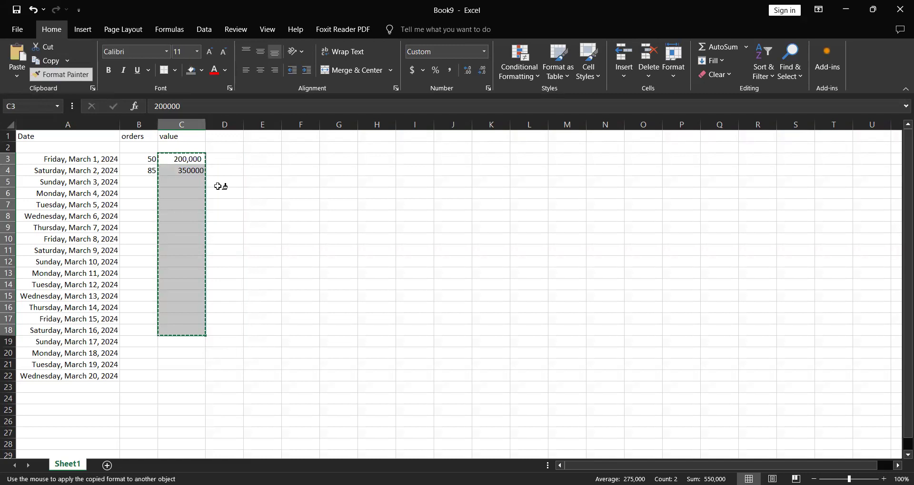
mouse_move(190, 158)
left_mouse_down()
mouse_move(187, 386)
mouse_move(185, 373)
left_mouse_up()
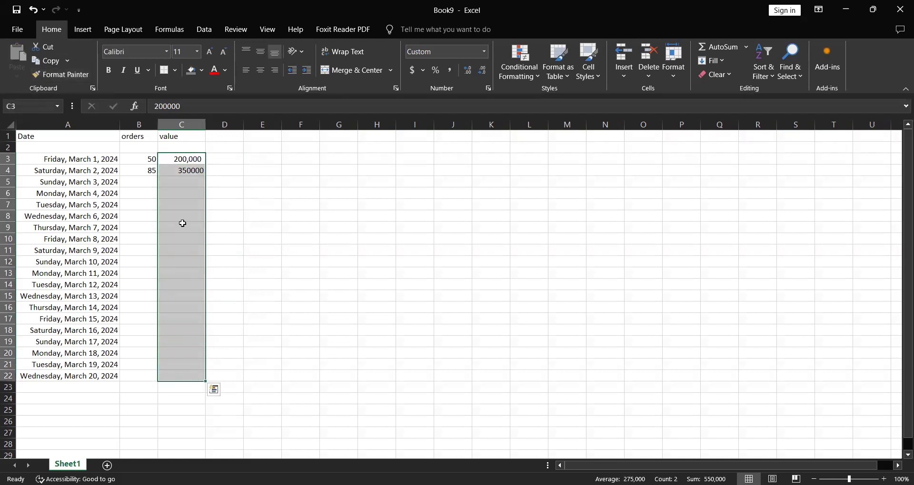
Copy C3's number format to C4 and on to cells C5 through C22 with Format Painter
left_click(185, 160)
left_click(79, 75)
left_click(188, 170)
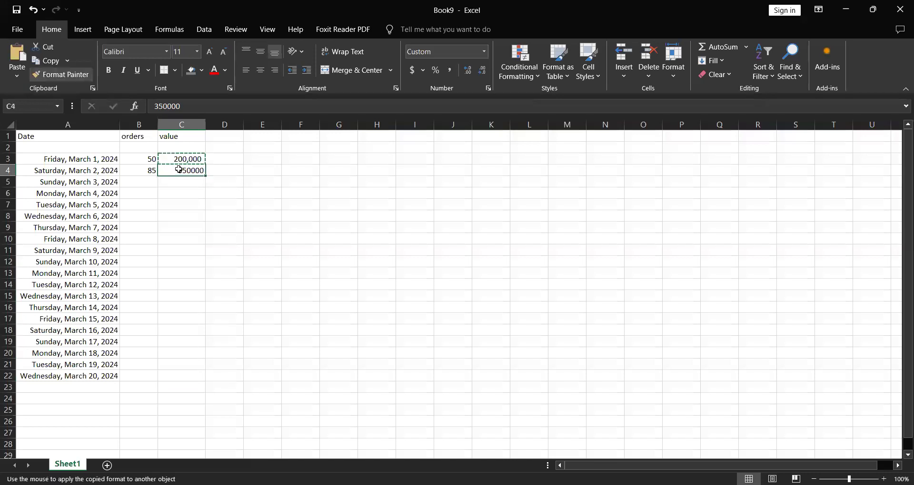
left_click_drag(184, 158, 187, 172)
left_click(62, 74)
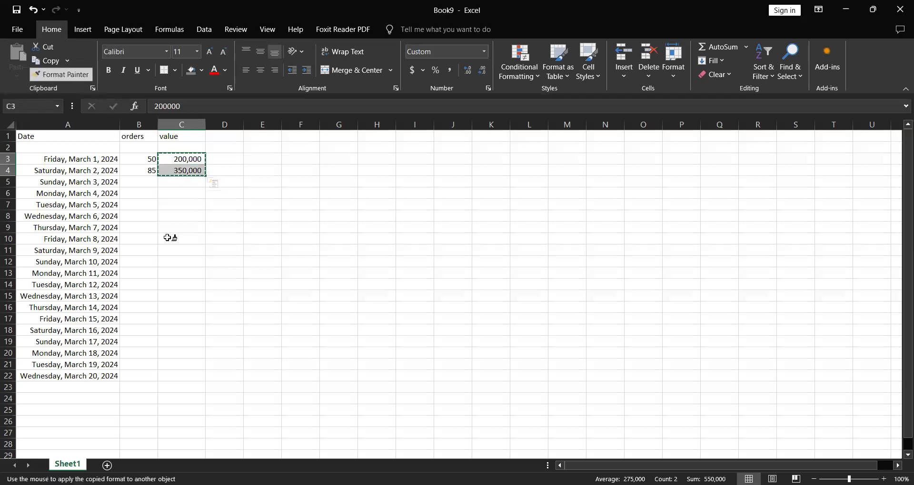
left_click_drag(170, 183, 184, 374)
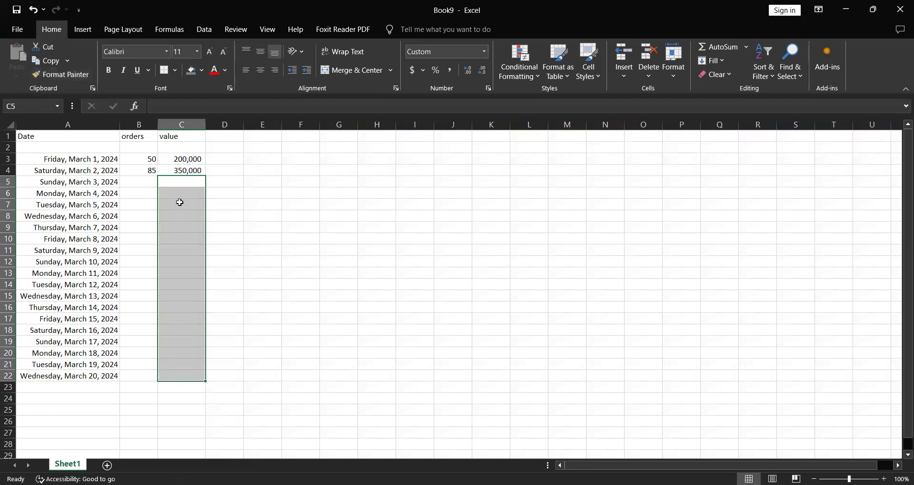
Enter 350000 as the value for March 5 in cell C7
left_click(180, 202)
type("350000")
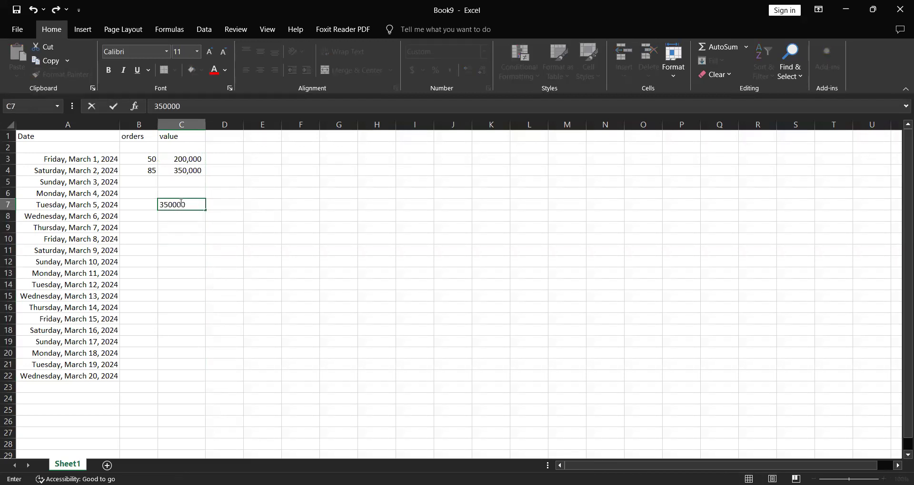
key("Return")
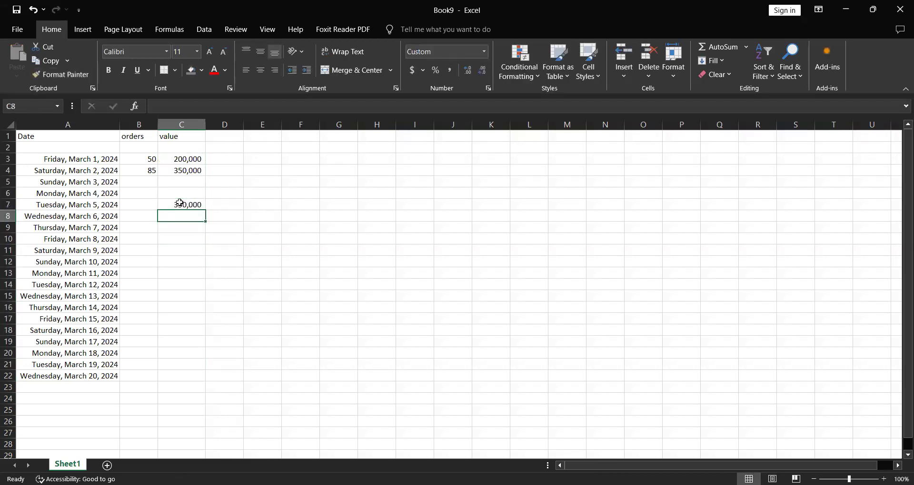
Enter 4250000 as the value for March 20 in cell C22
left_click(180, 203)
key("Up")
key("Down")
key("Down")
key("Down")
key("Down")
key("Down")
key("Down")
key("Down")
key("Down")
key("Down")
key("Down")
key("Down")
key("Down")
key("Down")
key("Down")
key("Down")
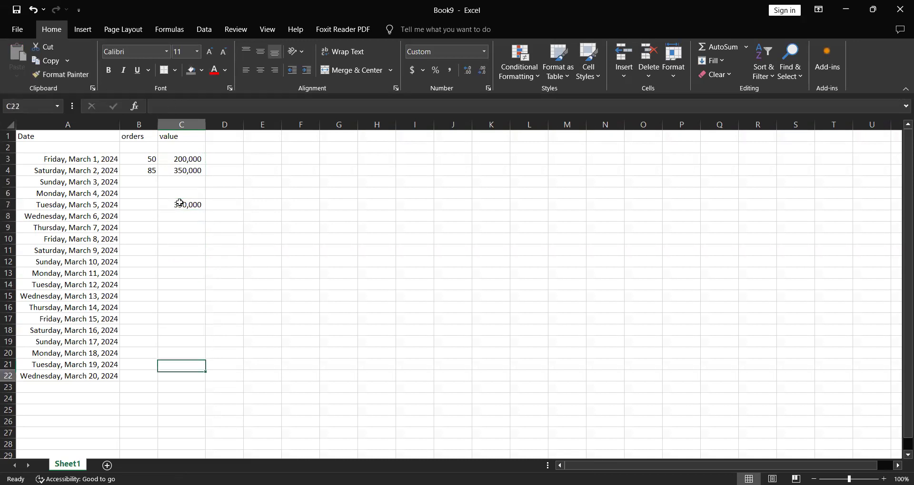
key("Down")
key("Down")
key("Down")
key("Down")
key("Down")
key("Down")
key("Down")
key("Up")
key("Up")
key("Up")
key("Up")
key("Up")
key("Up")
key("Up")
key("Up")
key("Down")
type("4250000")
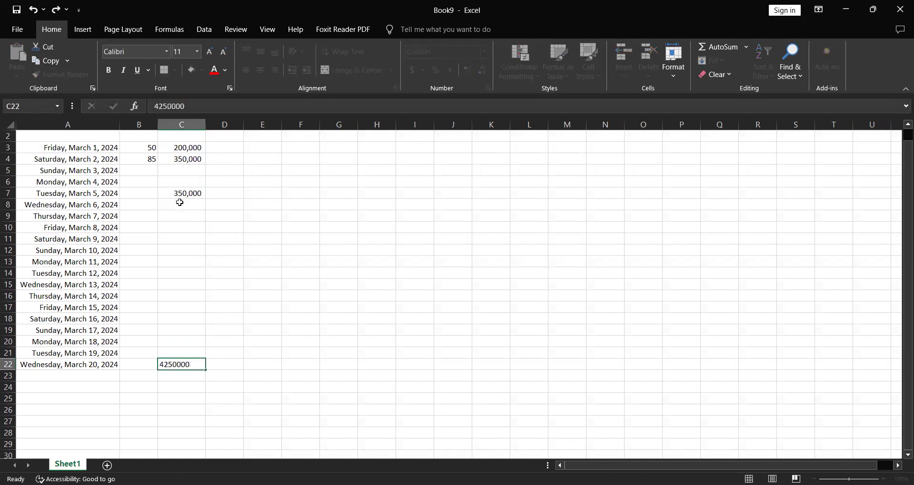
key("Return")
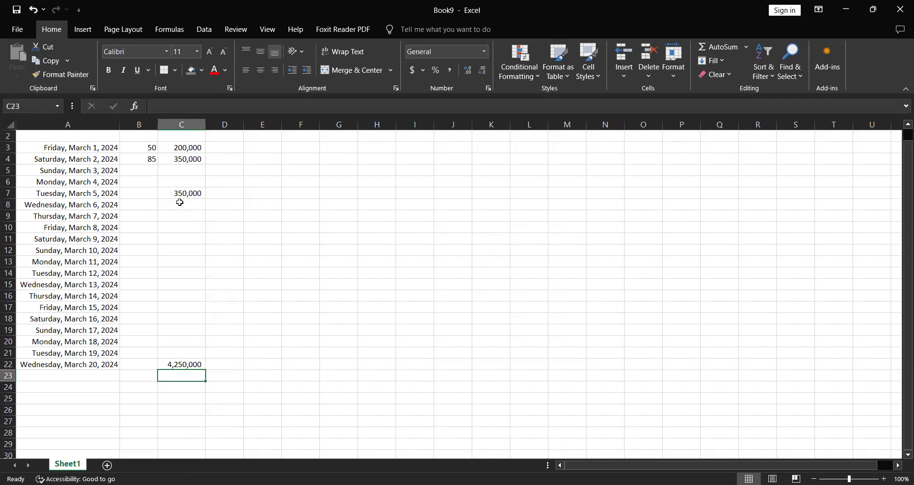
Enter 25000 in cell C24, below the formatted value range
key("Down")
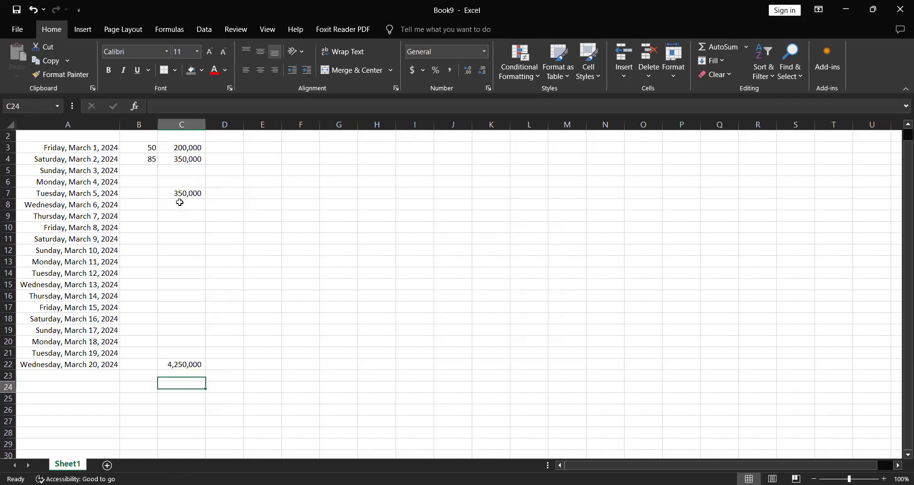
type("25000")
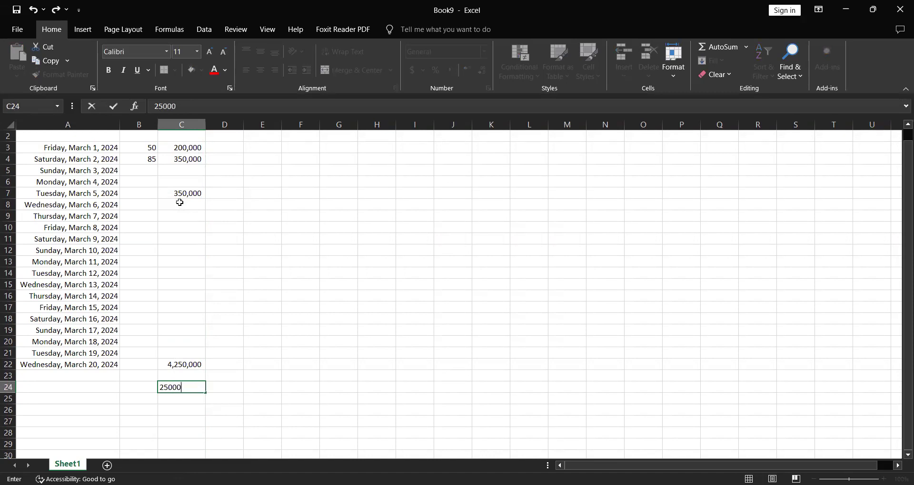
key("Return")
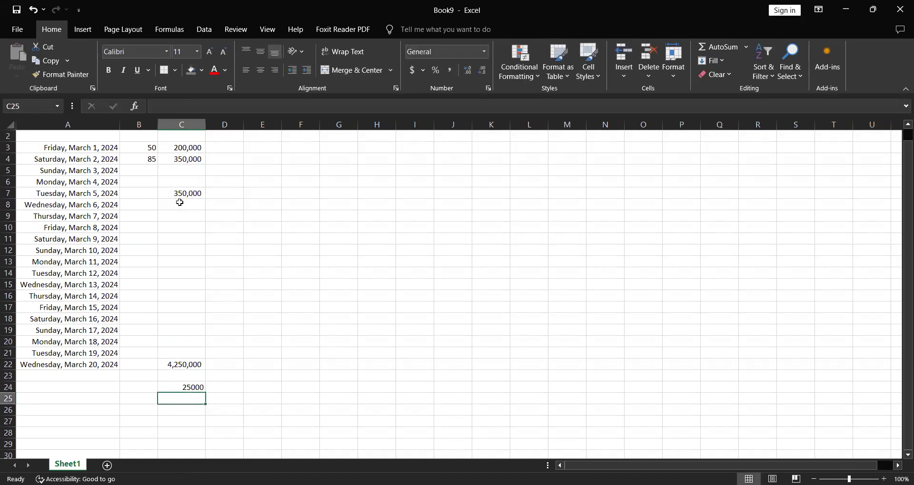
Clear the contents of cells C23 and C24 beneath the last value
key("Up")
key("Up")
key("shift+Down")
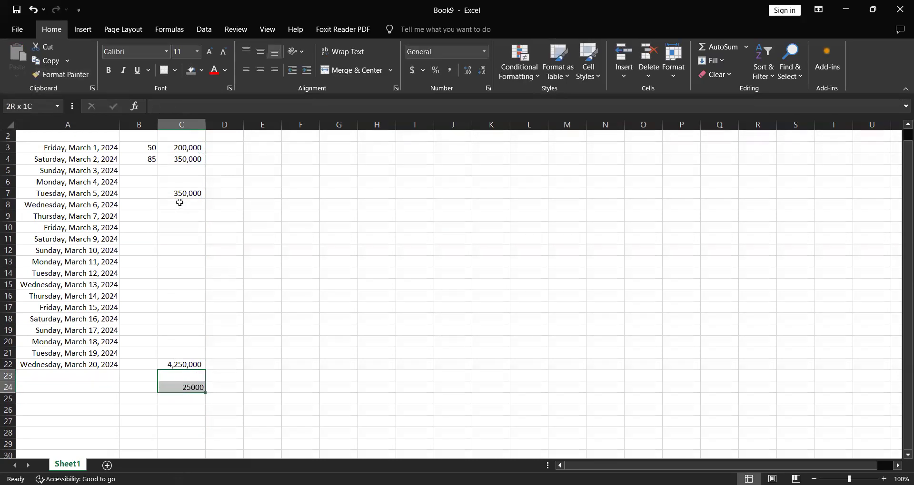
key("Delete")
key("Up")
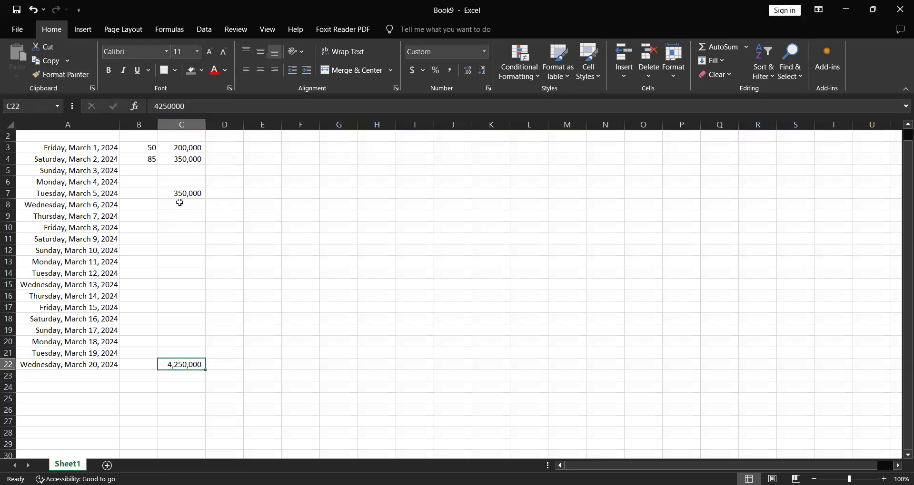
key("Down")
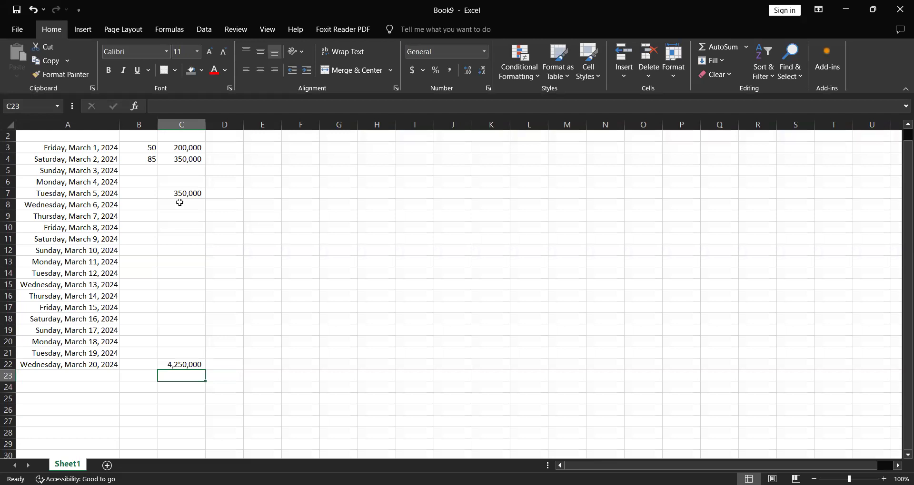
key("F2")
key("alt+equal")
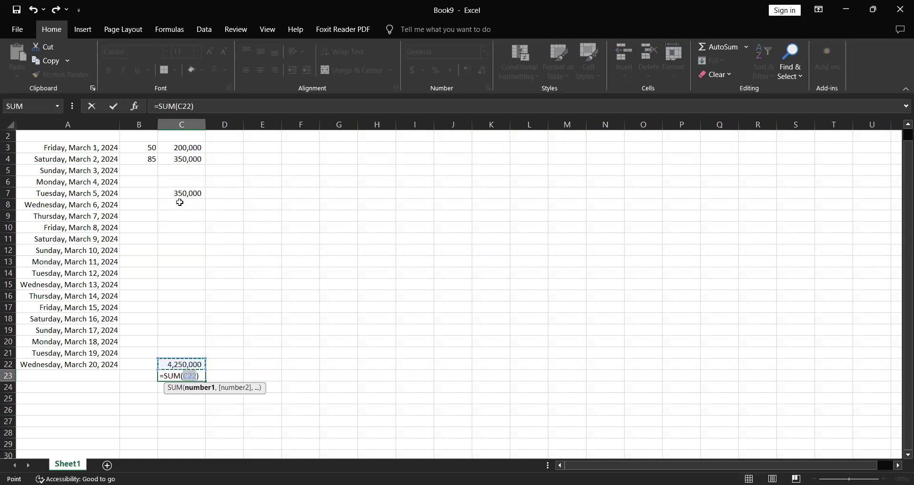
key("alt")
key("alt")
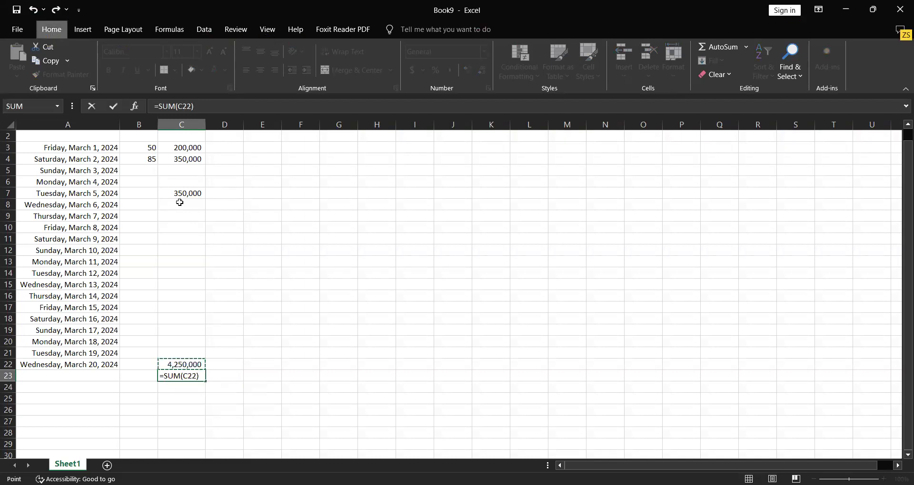
key("Escape")
Total the value column in cell C23 with an AutoSum formula over C3:C22
key("alt+equal")
key("alt+equal")
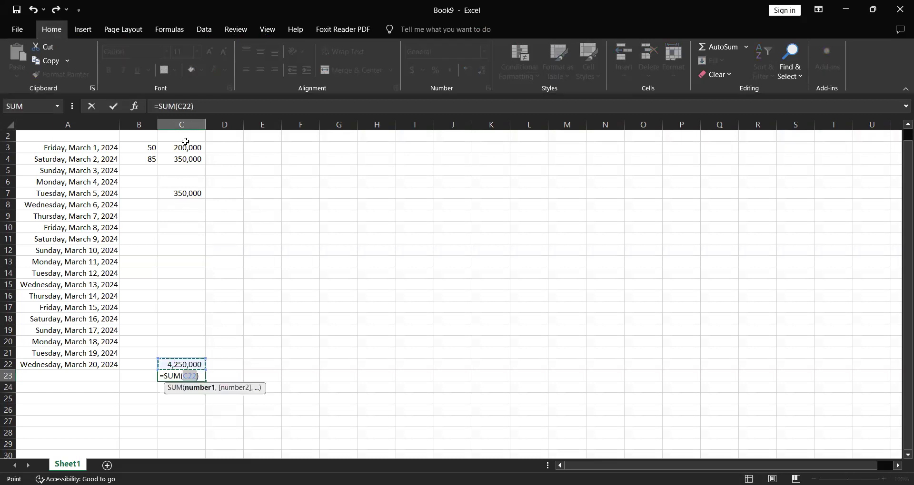
scroll(186, 144, "up", 1)
left_click_drag(184, 159, 182, 342)
scroll(182, 343, "down", 1)
key("Return")
Enter the values 500,000 in cell C14, 45000 in C15 and 251110 in C16
key("Up")
key("Up")
key("Up")
key("Up")
key("Up")
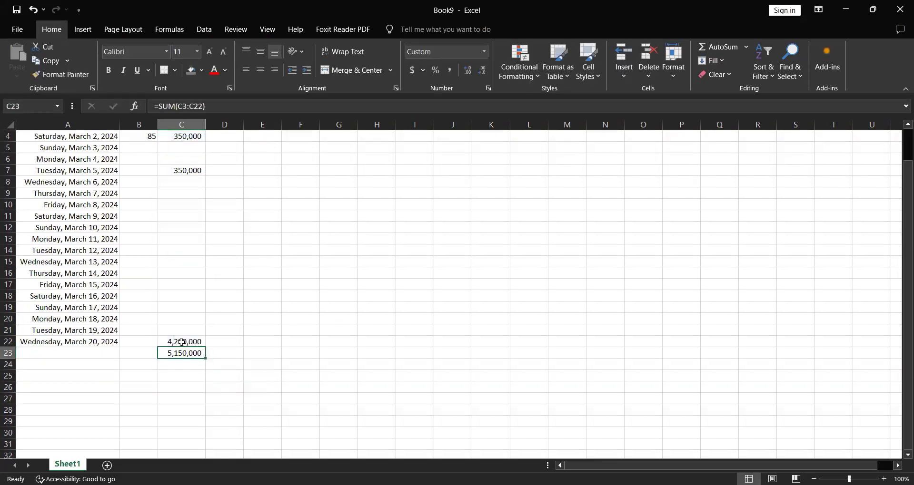
key("Up")
key("Up")
key("Up")
key("Up")
key("Up")
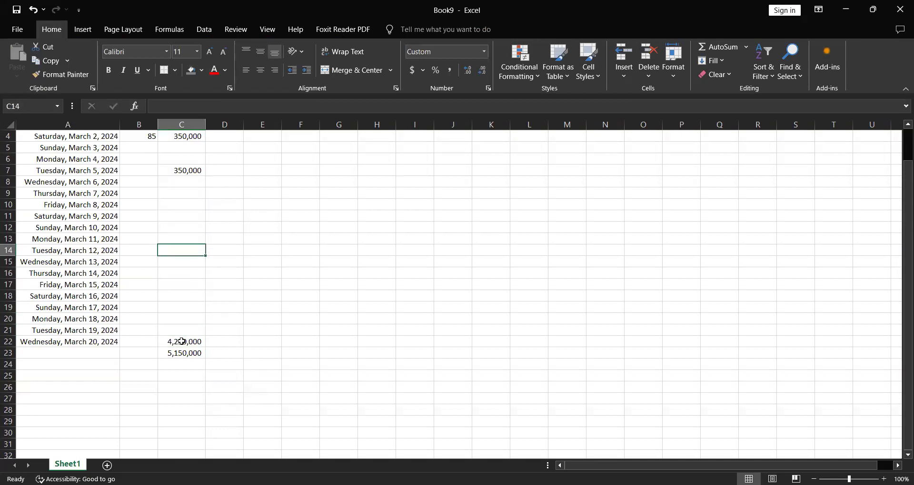
type("500,000")
key("Return")
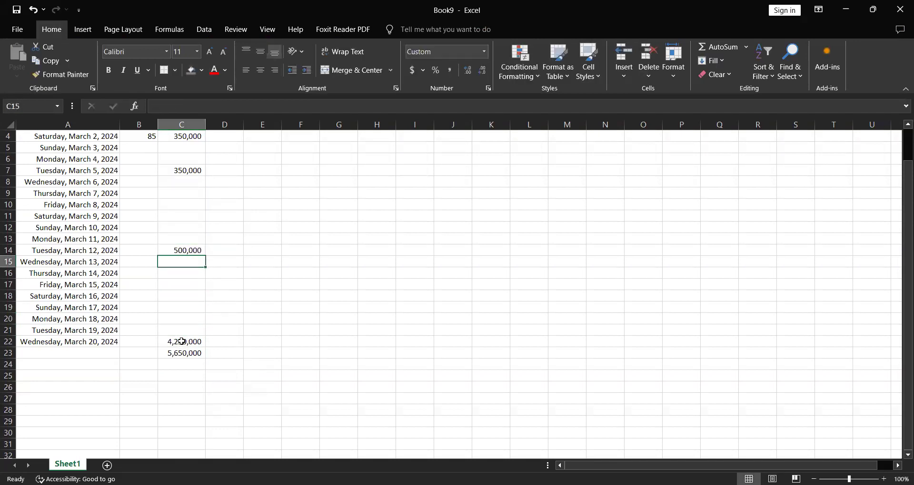
type("45000")
key("Return")
type("251110")
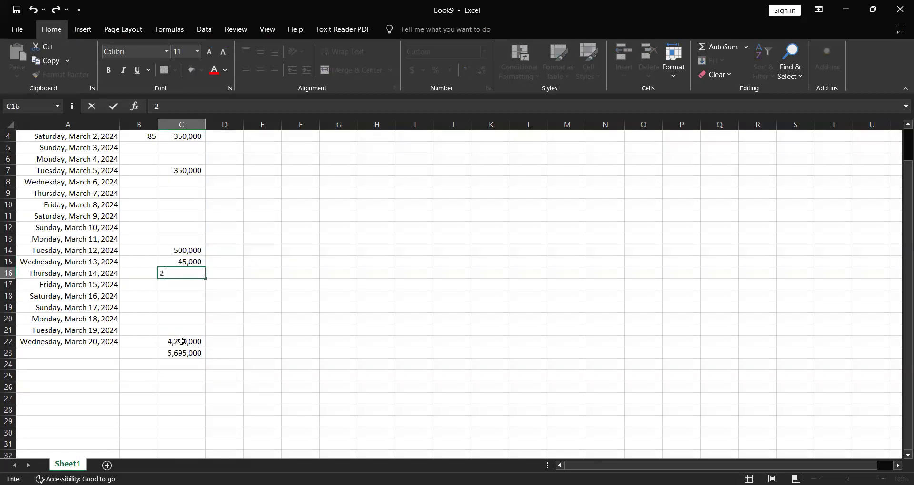
key("Return")
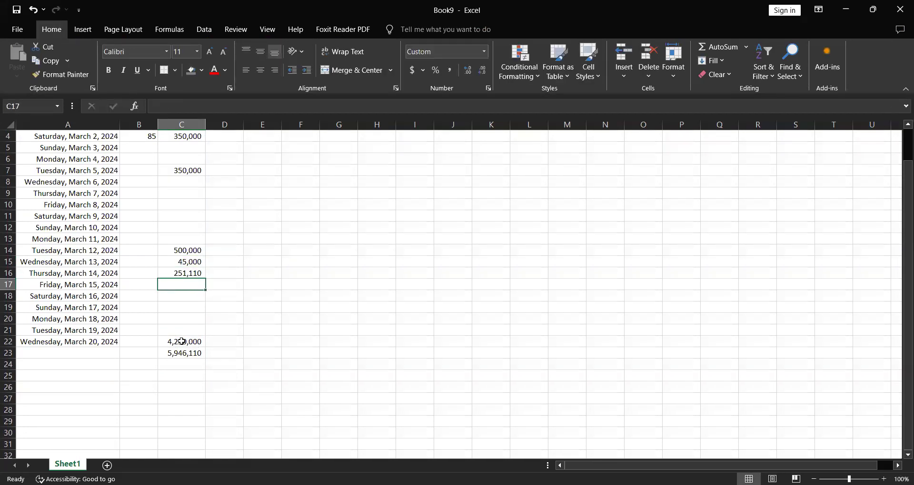
Replace the total in cell C23 with a SUBTOTAL formula using function 9 (SUM) over C3:C22
left_click(186, 355)
type("=")
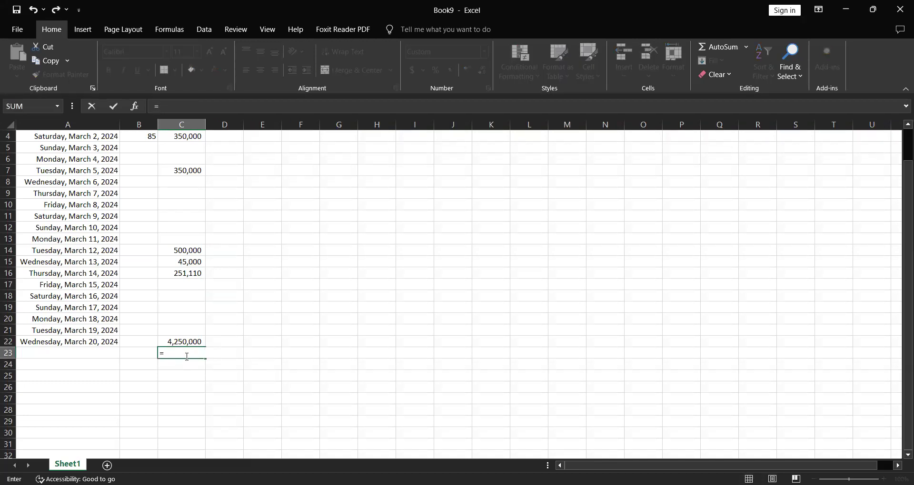
type("subtot")
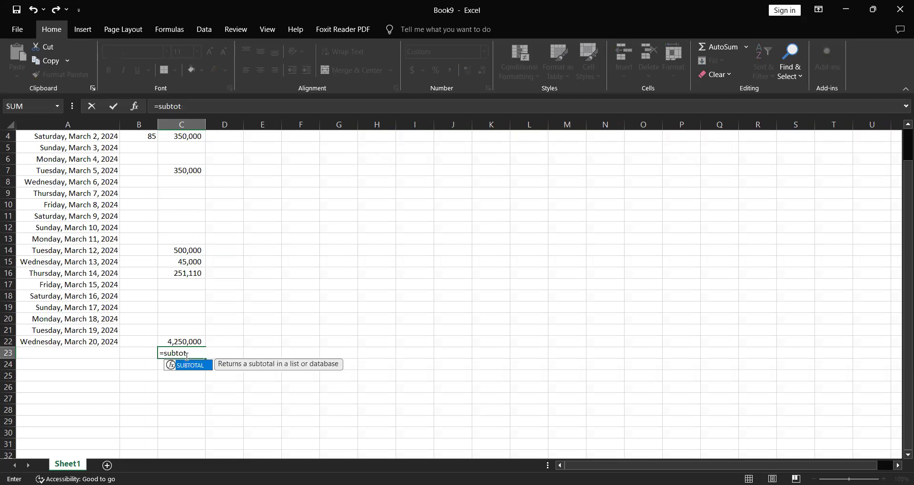
key("Tab")
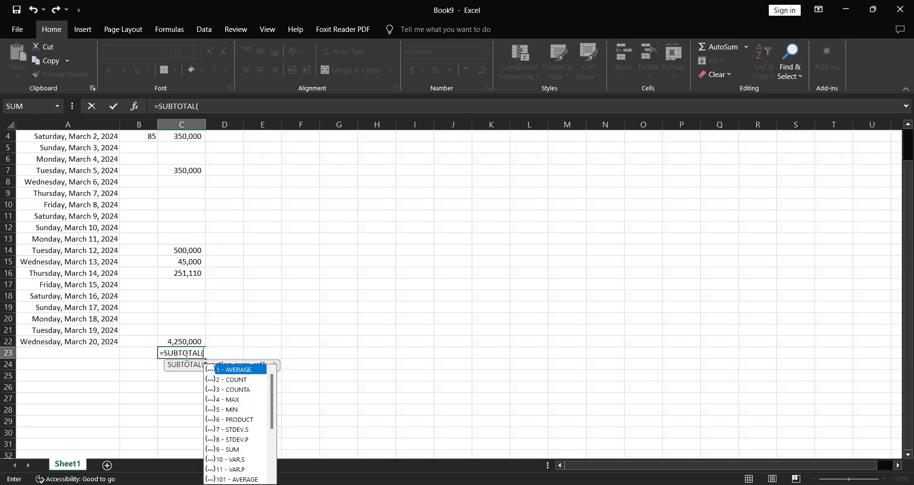
left_click(235, 451)
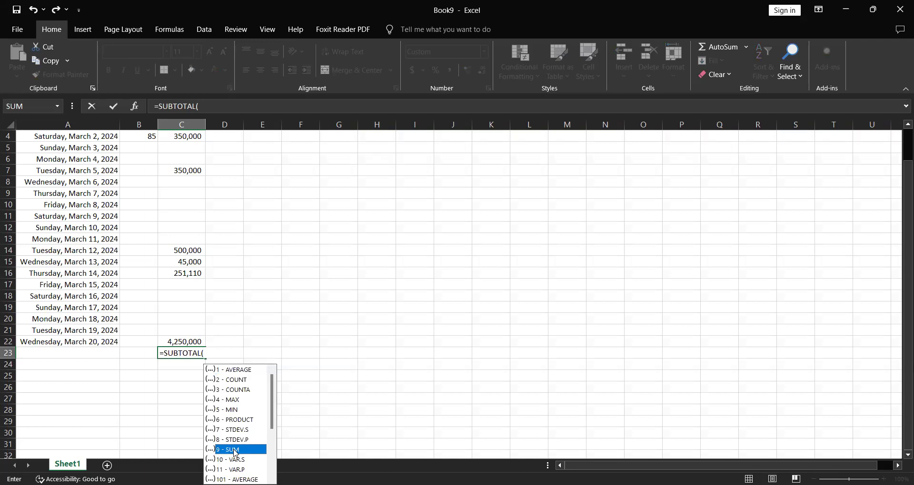
double_click(235, 451)
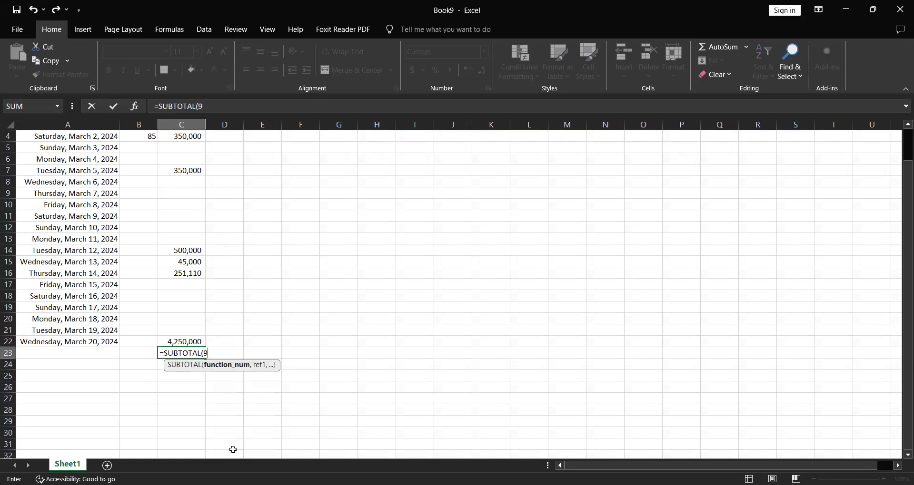
type(",")
scroll(228, 186, "up", 1)
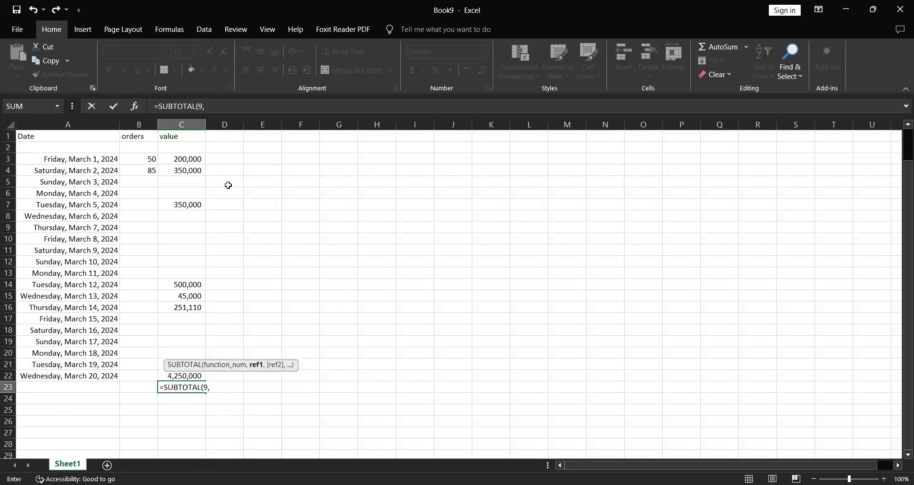
left_click(179, 158)
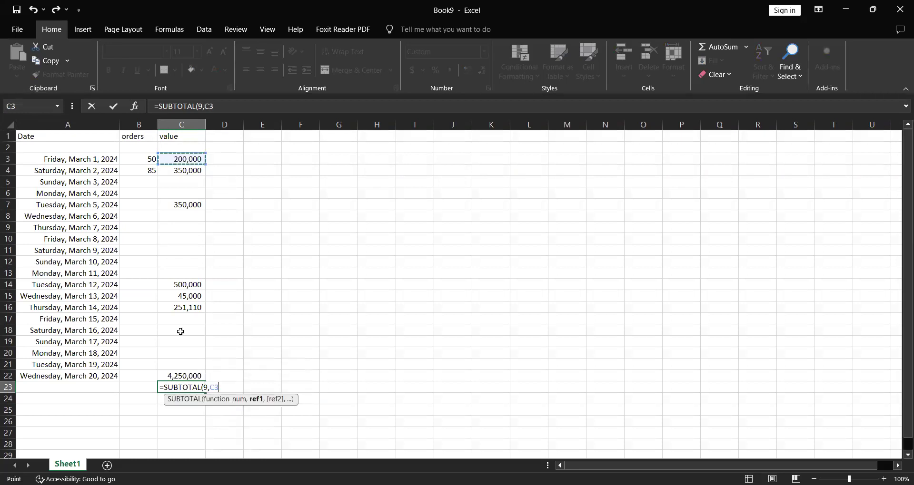
left_click(181, 376, "shift")
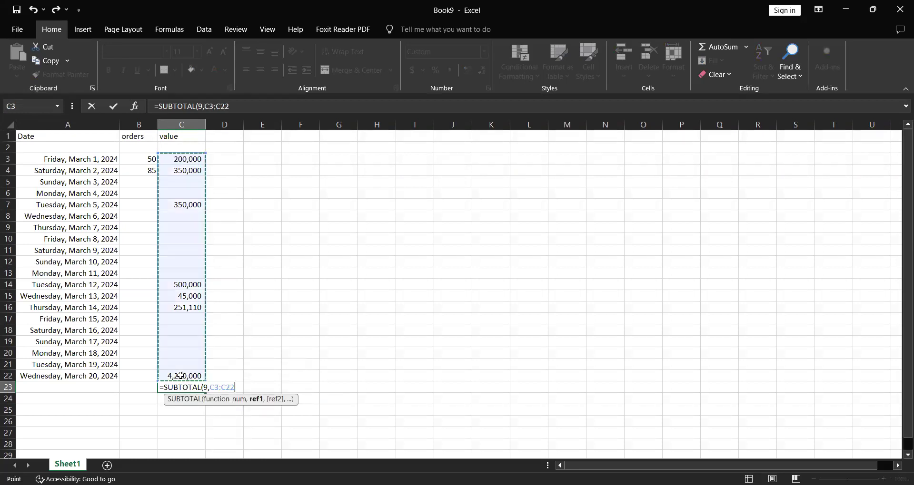
key("Return")
key("Up")
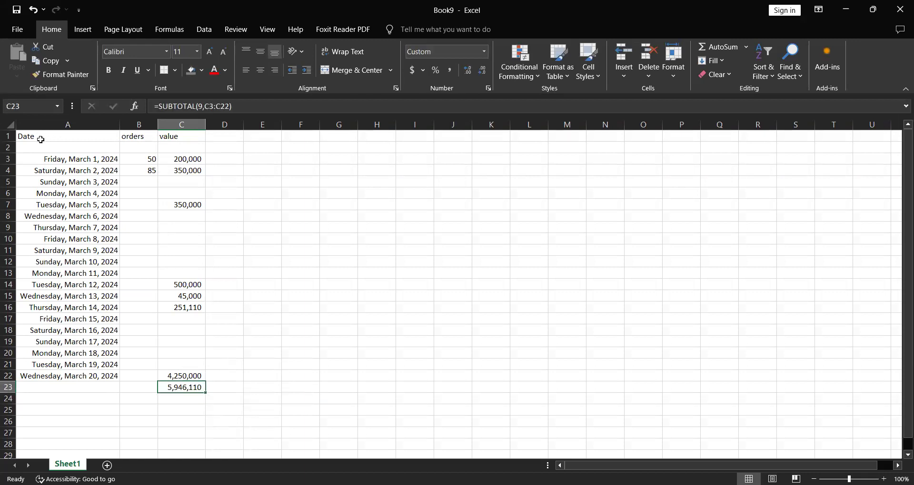
Add filters to the Date, orders and value headers for the range A1:C23
left_click_drag(40, 139, 197, 387)
key("ctrl+shift+l")
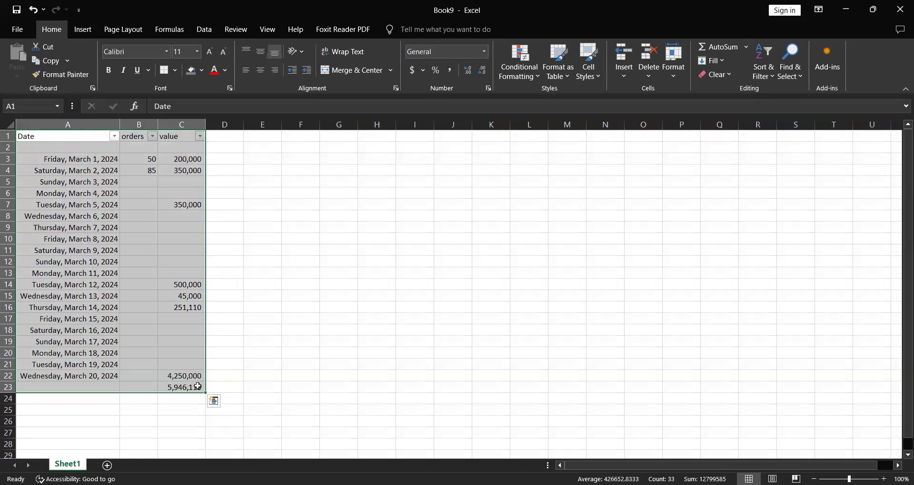
left_click(193, 146)
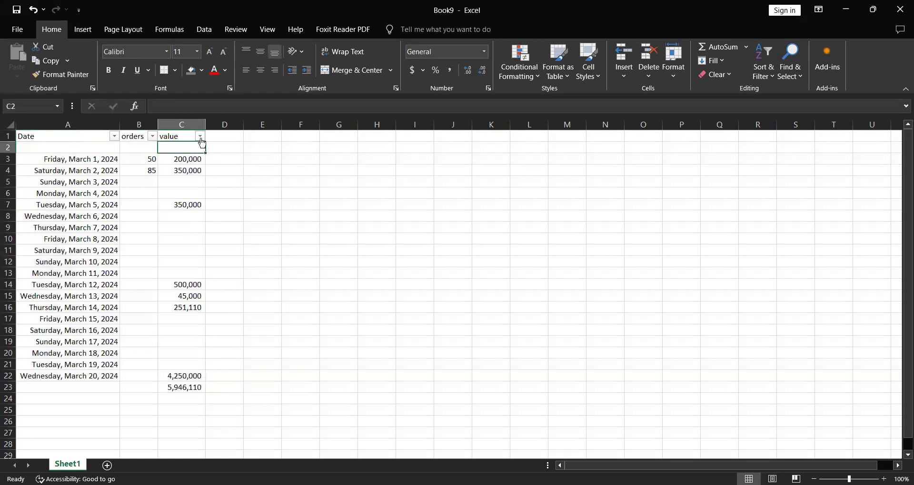
Filter the value column to only 45,000 and check the subtotal in cell C23
left_click(200, 136)
left_click(79, 270)
left_click(80, 281)
left_click(159, 381)
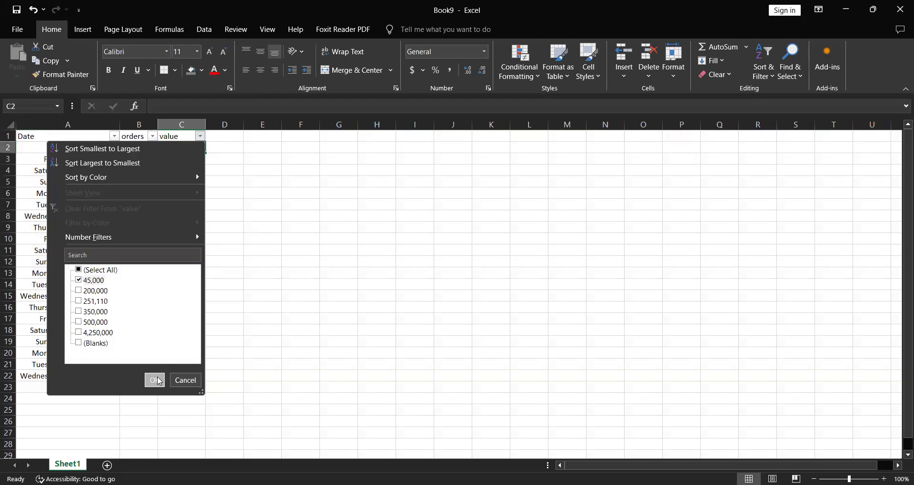
left_click(180, 164)
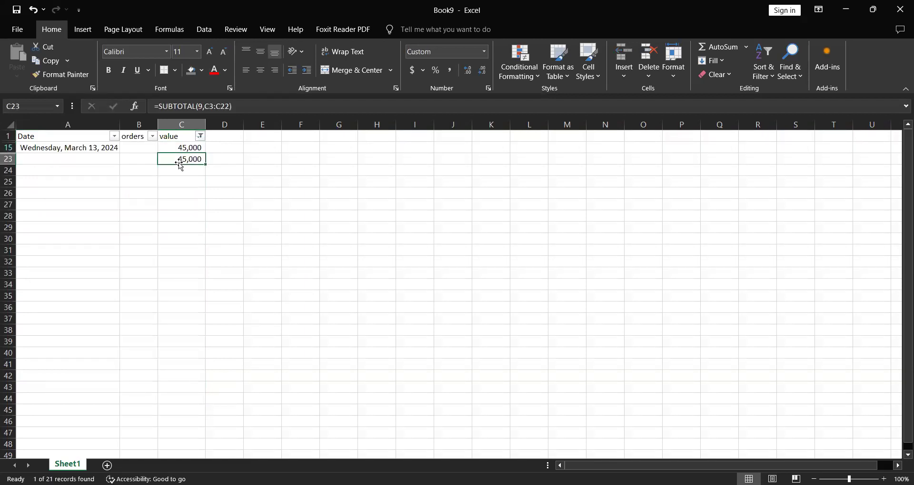
Add 251,110 and 350,000 to the value column's filter selection, and clear that column's filter after checking the subtotal
left_click(199, 137)
left_click(79, 301)
left_click(79, 312)
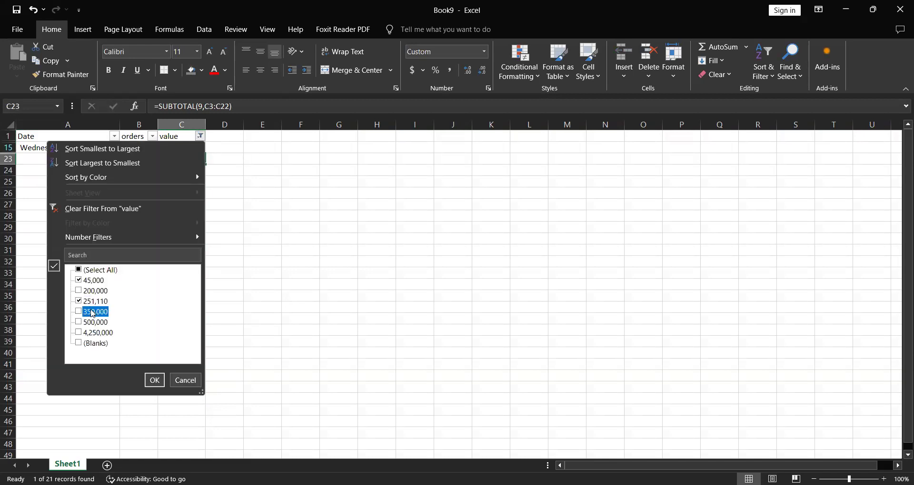
left_click(154, 379)
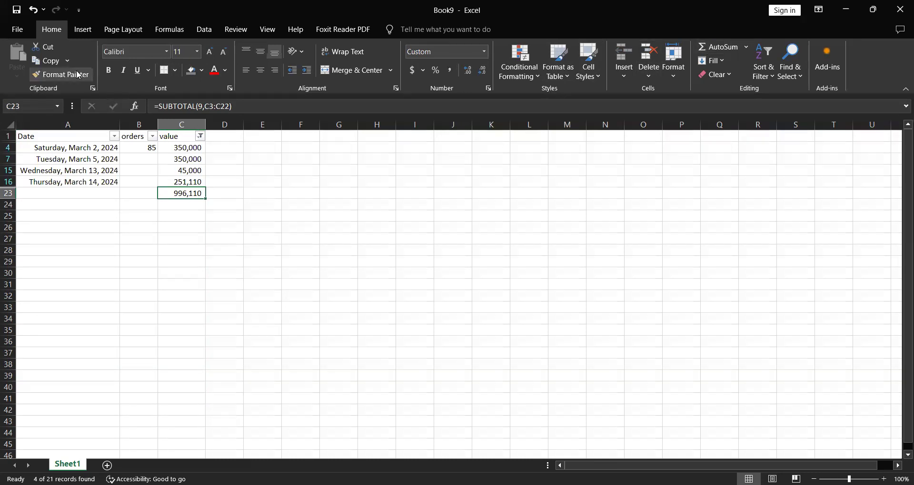
left_click(200, 136)
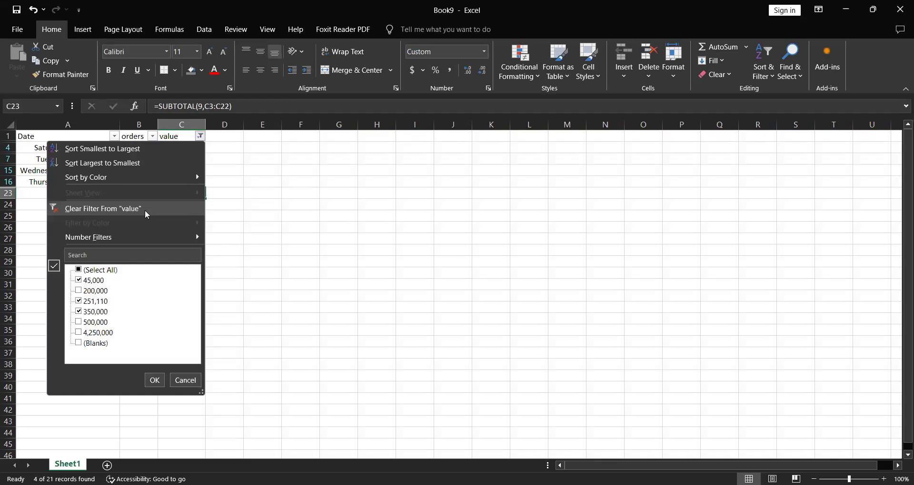
left_click(147, 214)
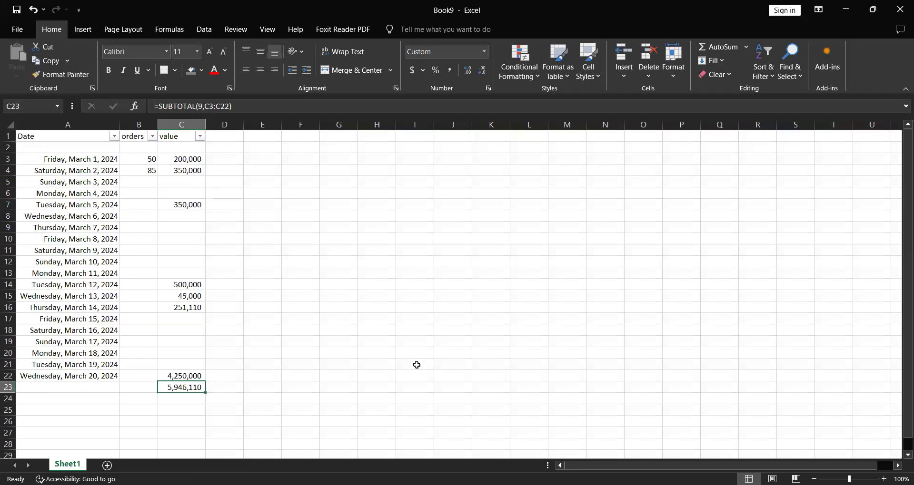